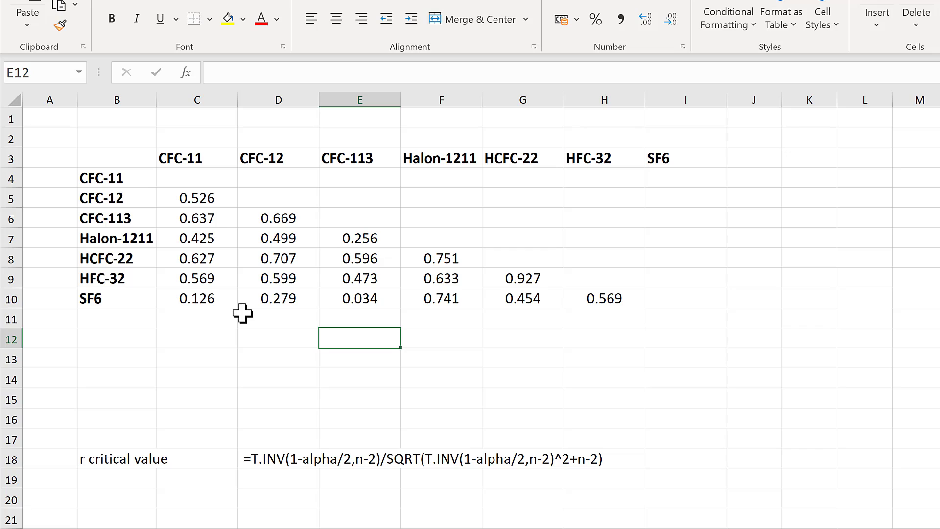
Add the legend notes '* p < 0.05' in C13 and '** p < 0.01' in C14
left_click(191, 356)
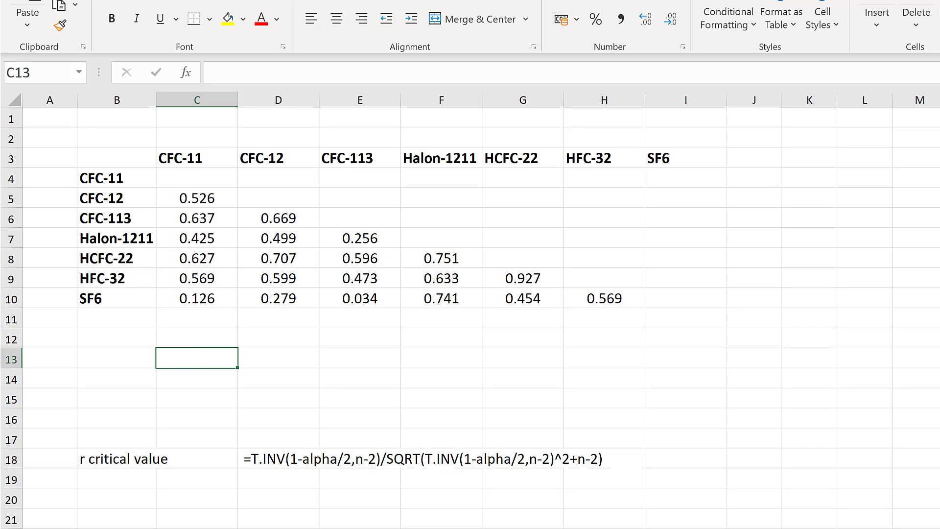
type("* p")
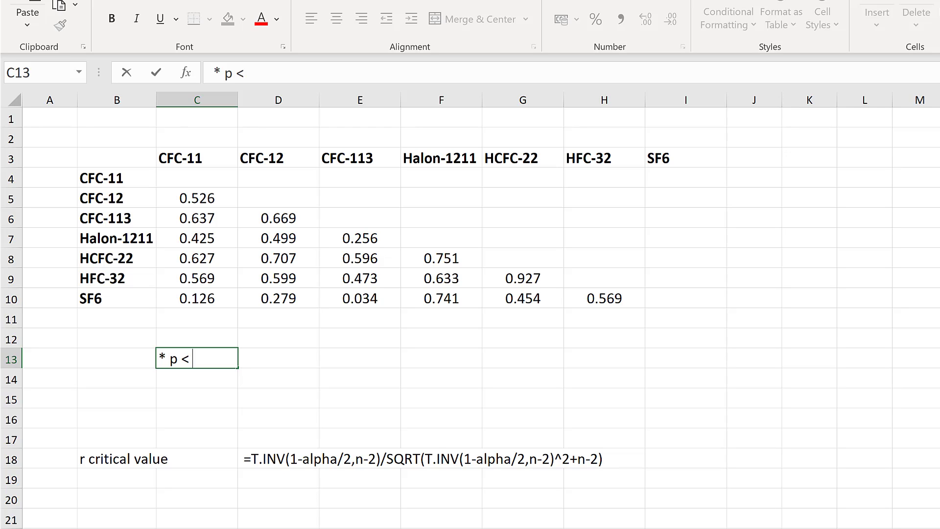
type(" < 0.05")
key("Return")
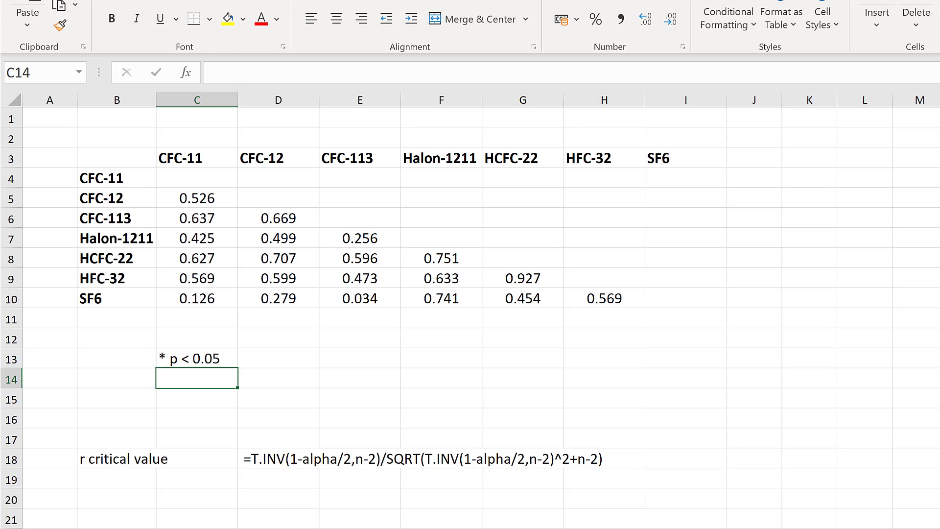
type("**")
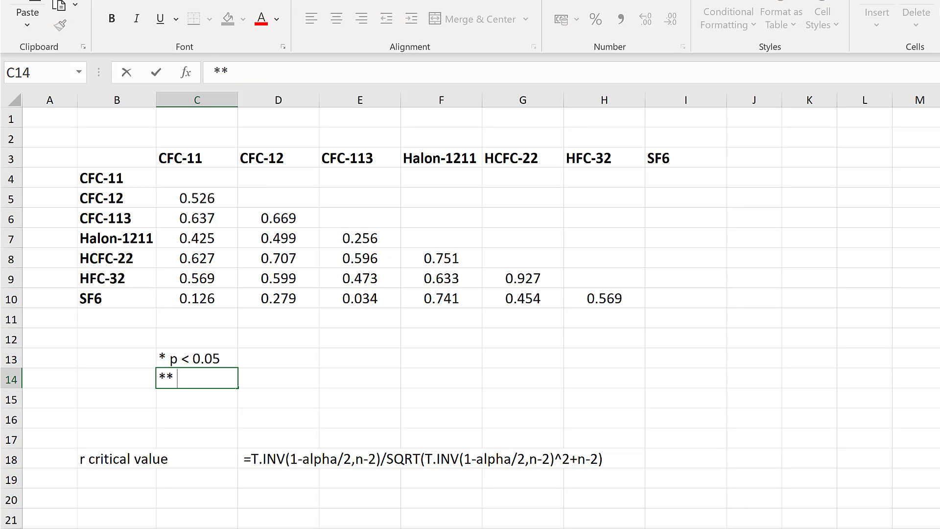
type(" p")
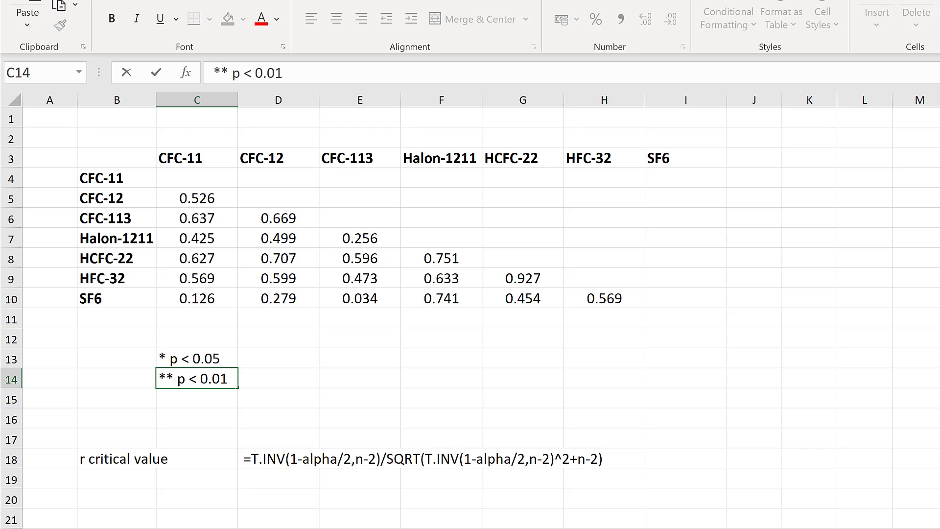
type(" < 0.01")
key("Return")
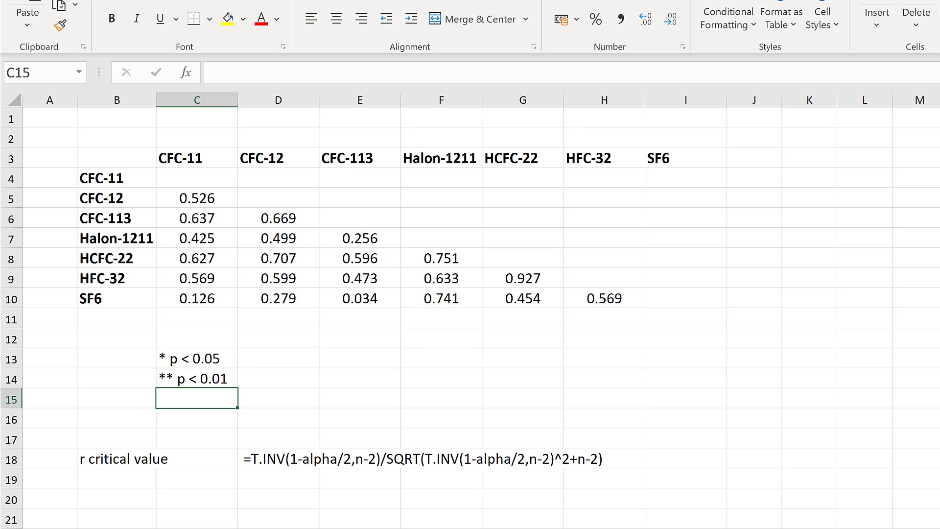
Review the matrix and legend, then enter the sample-size note 'n = 23' in C15
left_click(256, 352)
left_click_drag(208, 193, 588, 298)
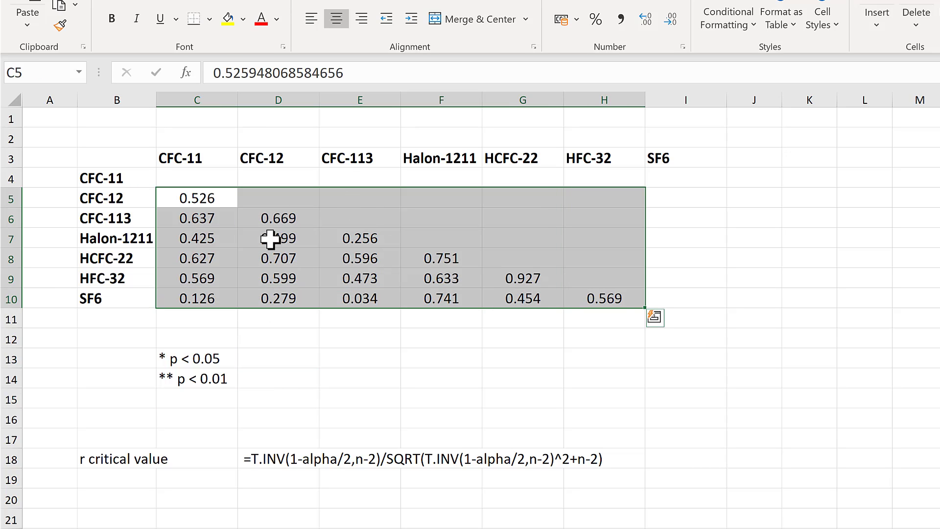
left_click(214, 358)
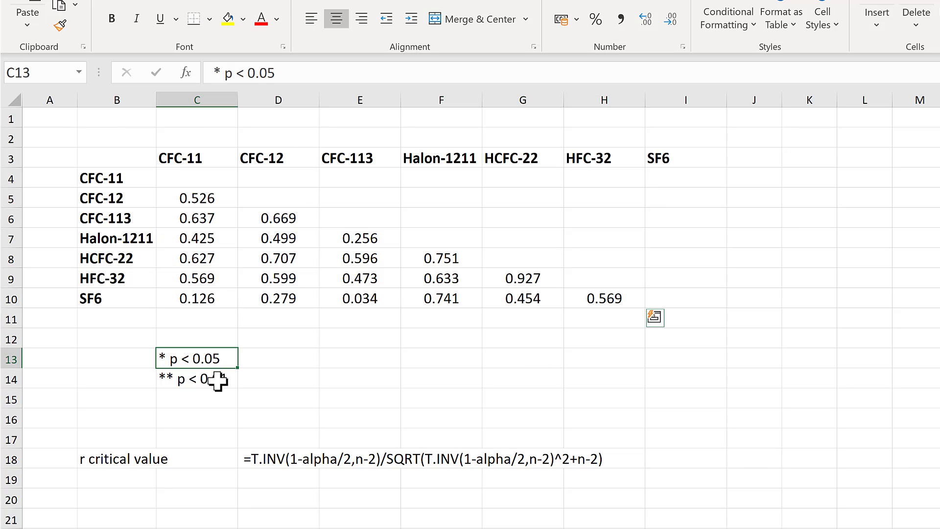
left_click(218, 380)
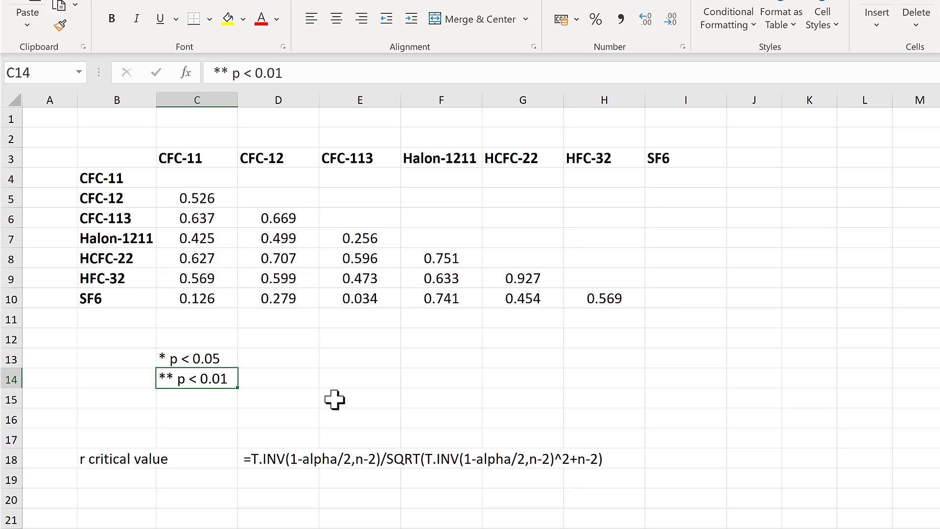
left_click(191, 399)
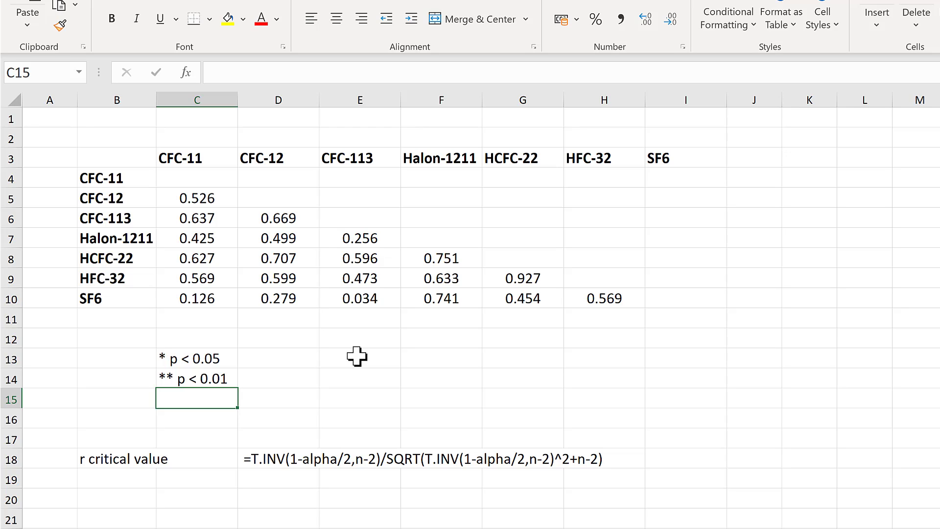
type("n = 23")
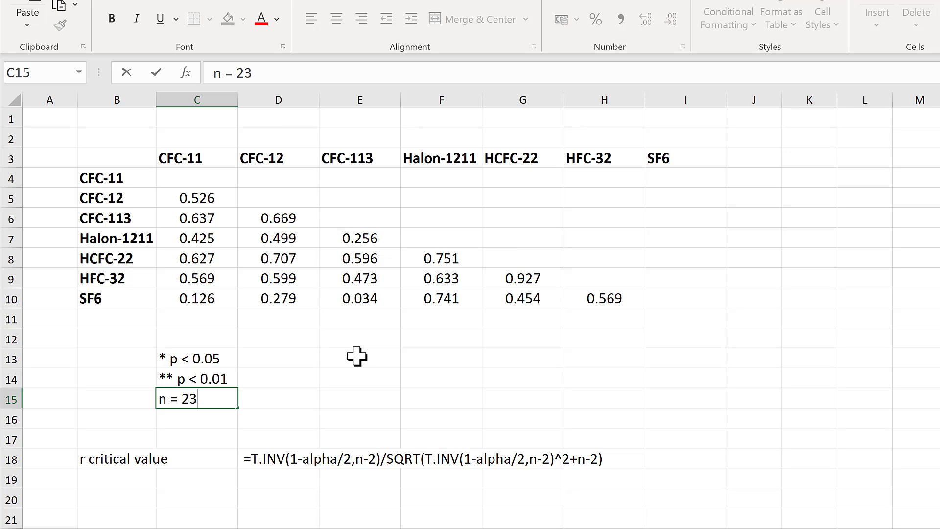
key("Tab")
left_click(387, 344)
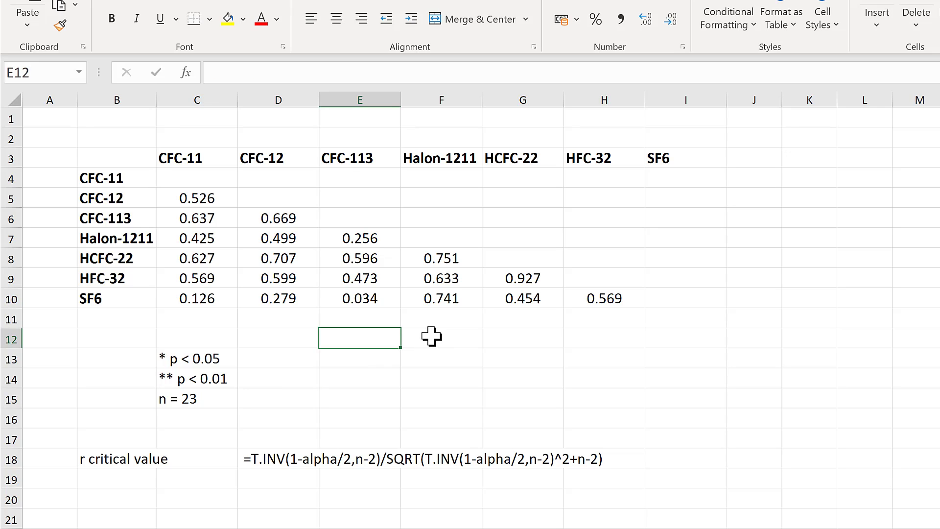
Enter the heading 'r critical value' in F12
left_click(433, 337)
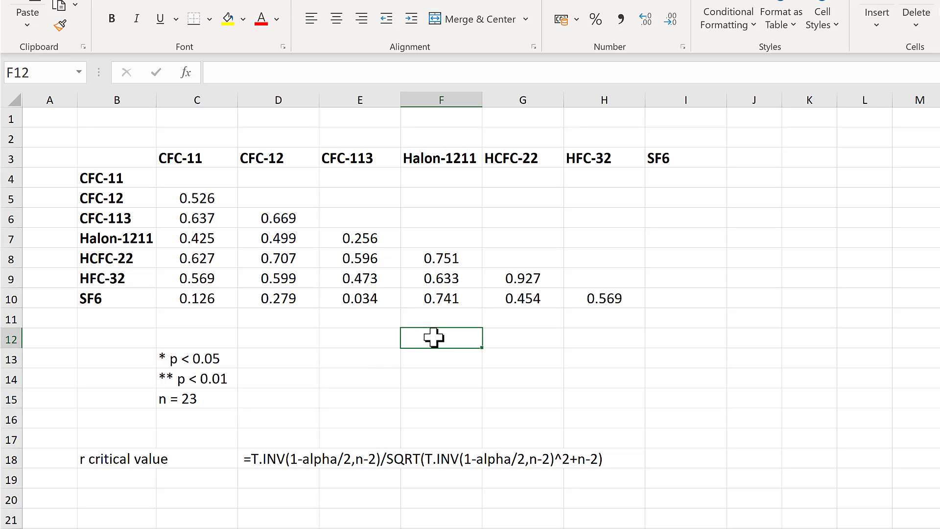
type("r crit")
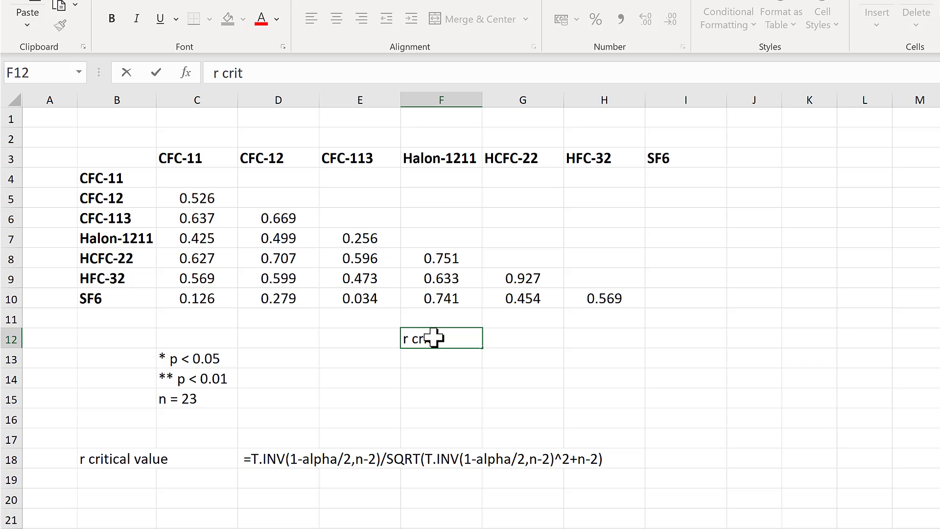
type("ical value")
key("Return")
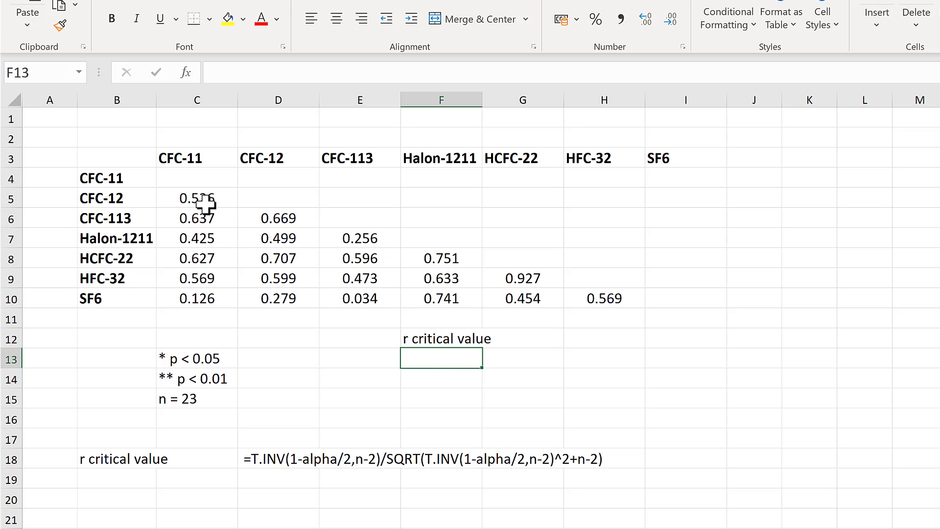
left_click_drag(210, 195, 279, 219)
left_click_drag(456, 265, 583, 299)
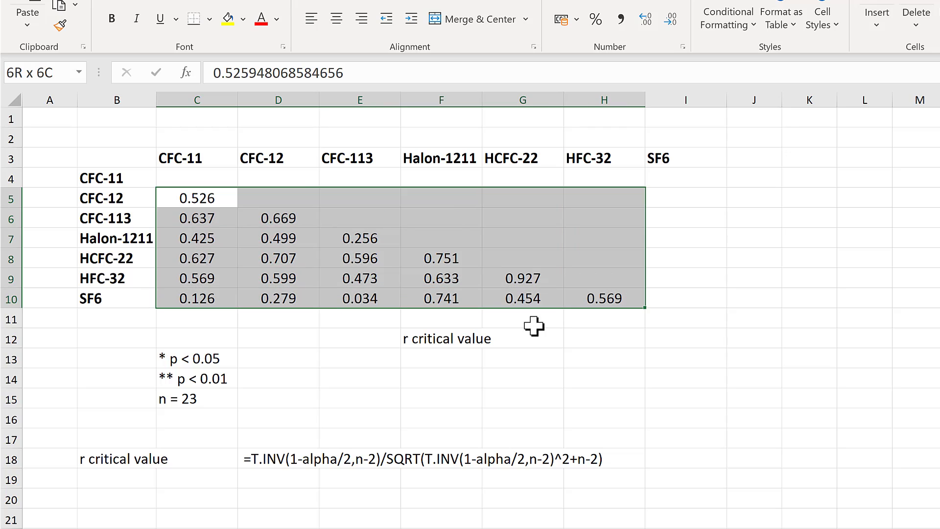
left_click(373, 361)
left_click(453, 332)
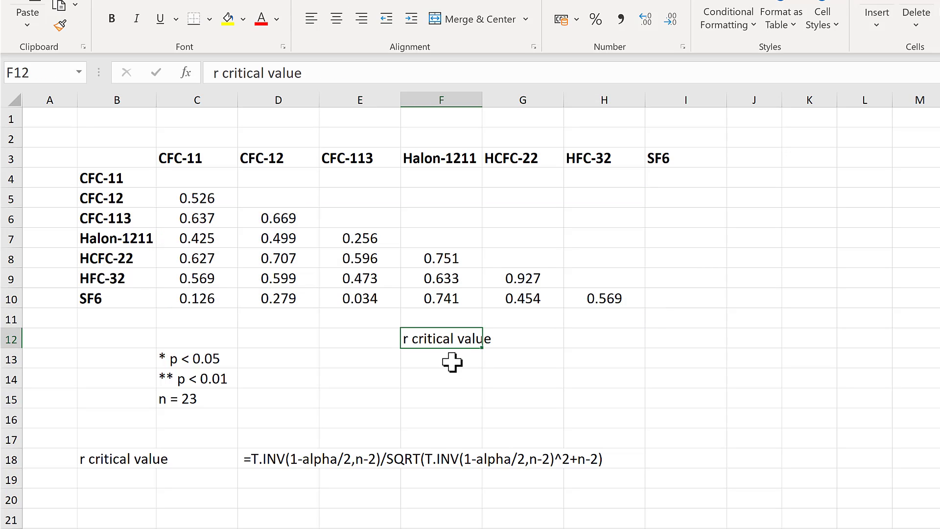
left_click(436, 365)
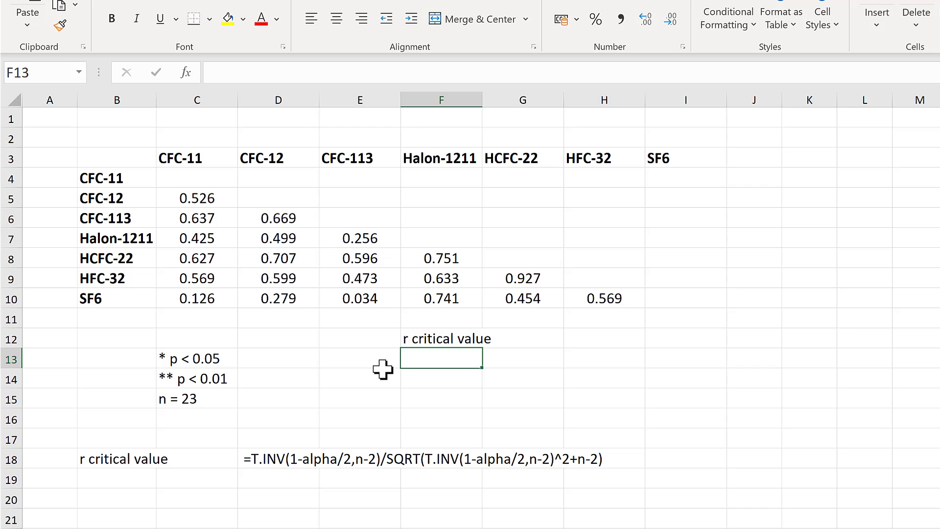
Enter 'alpha' in E12 with the values 0.05 and 0.01 in E13:E14
left_click(360, 338)
type("alpha")
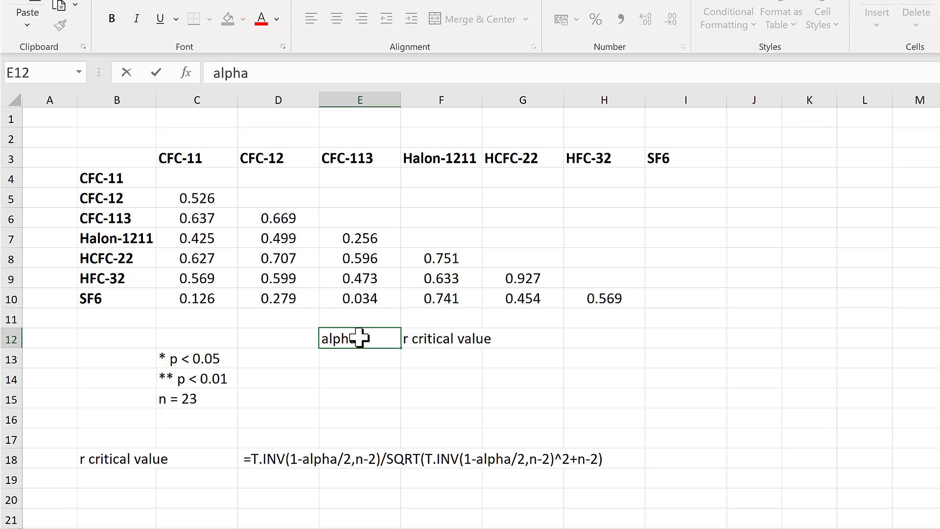
key("Return")
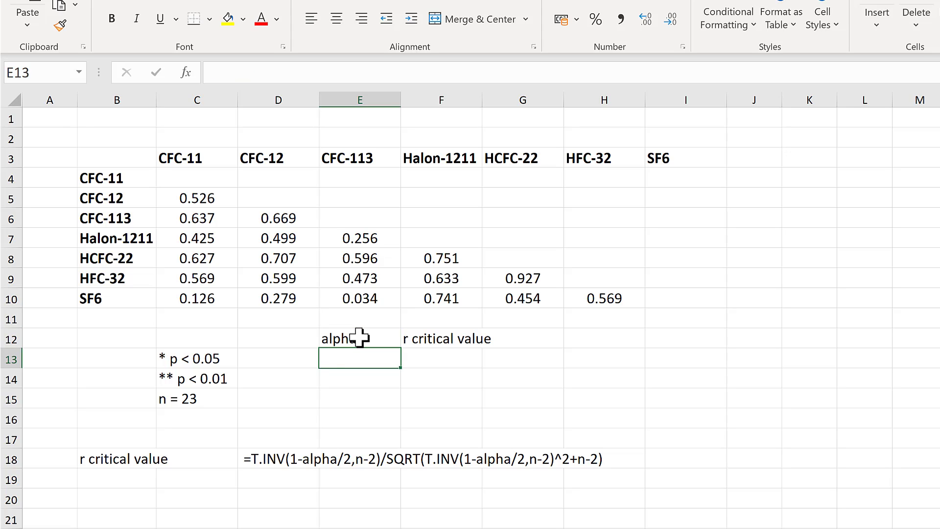
type("0.05")
key("Return")
type("0")
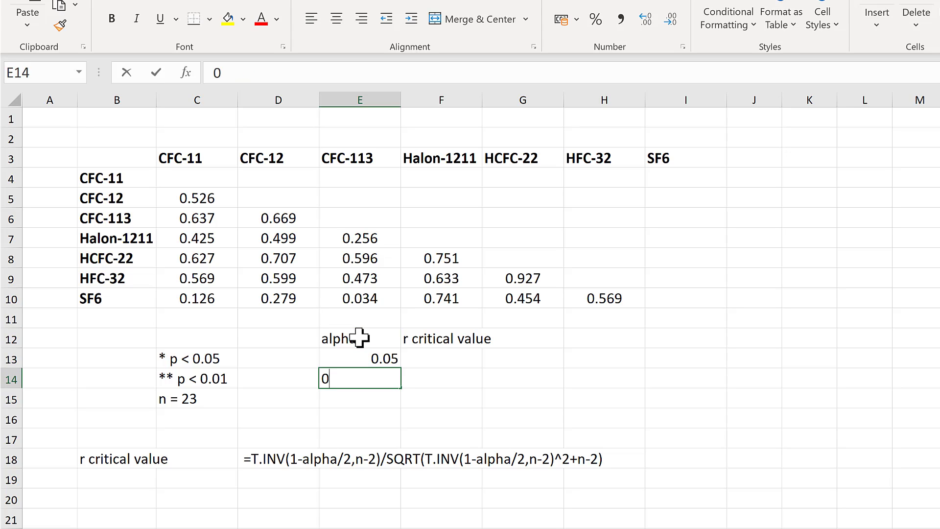
type(".01")
key("Tab")
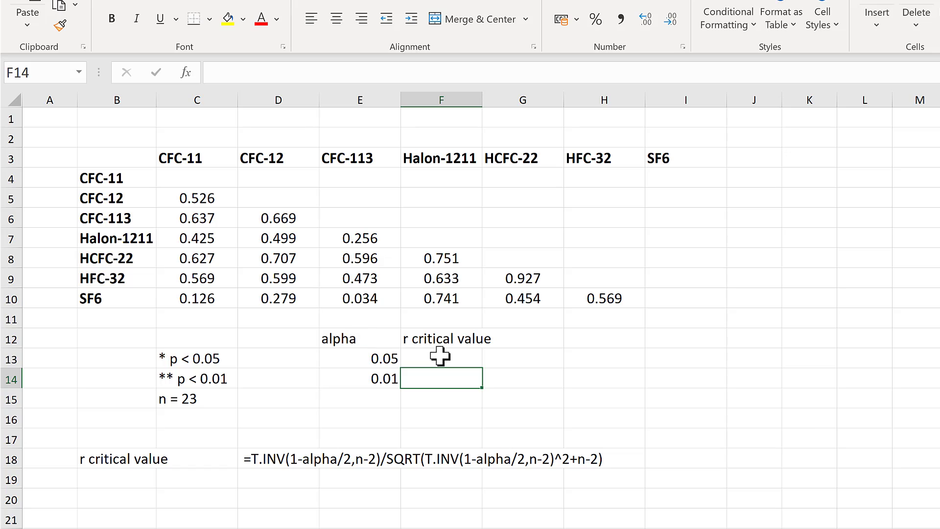
left_click(441, 357)
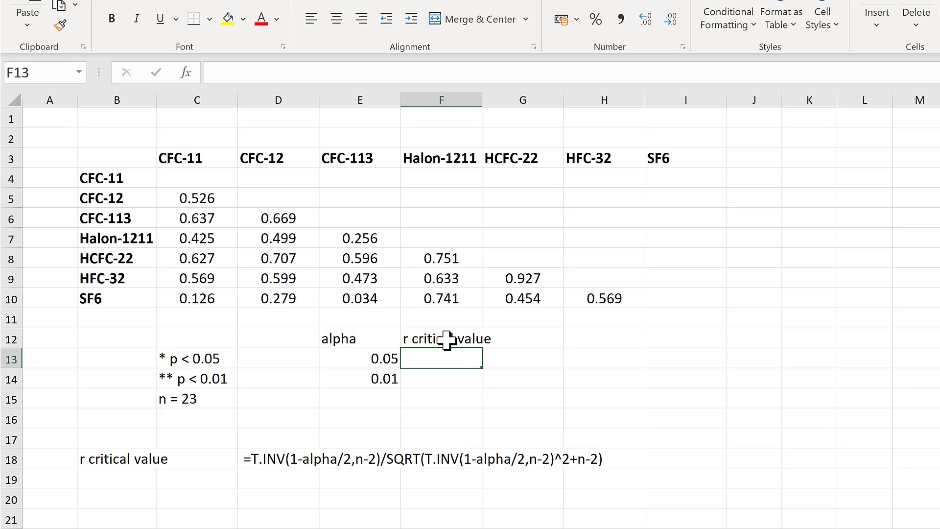
left_click(438, 338)
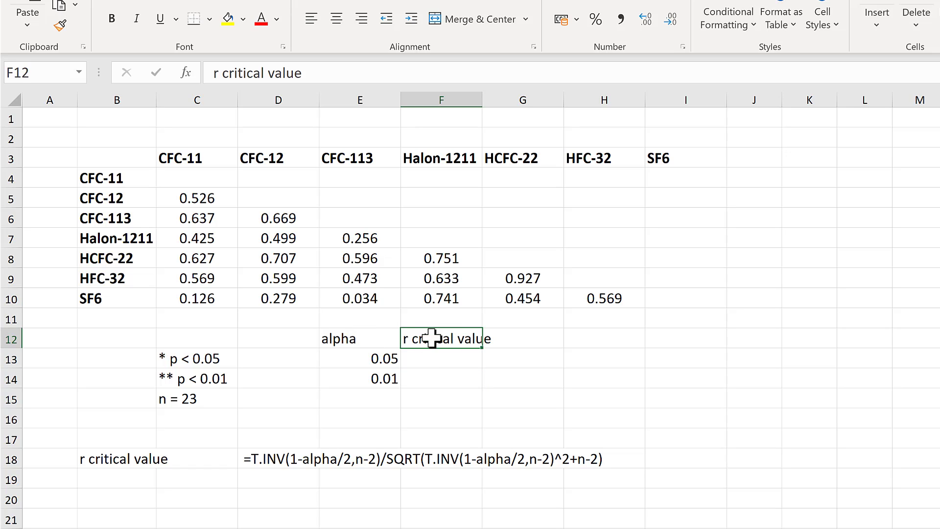
left_click(269, 474)
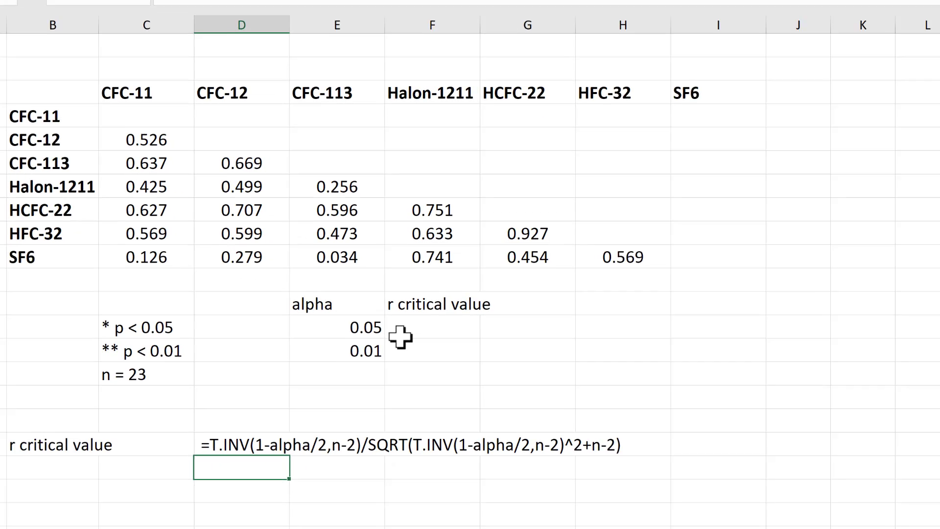
Enter =T.INV(1-E13/2,23-2)/SQRT(T.INV(1-E13/2,23-2)^2+23-2) in F13, giving 0.413247
left_click(437, 364)
type("=")
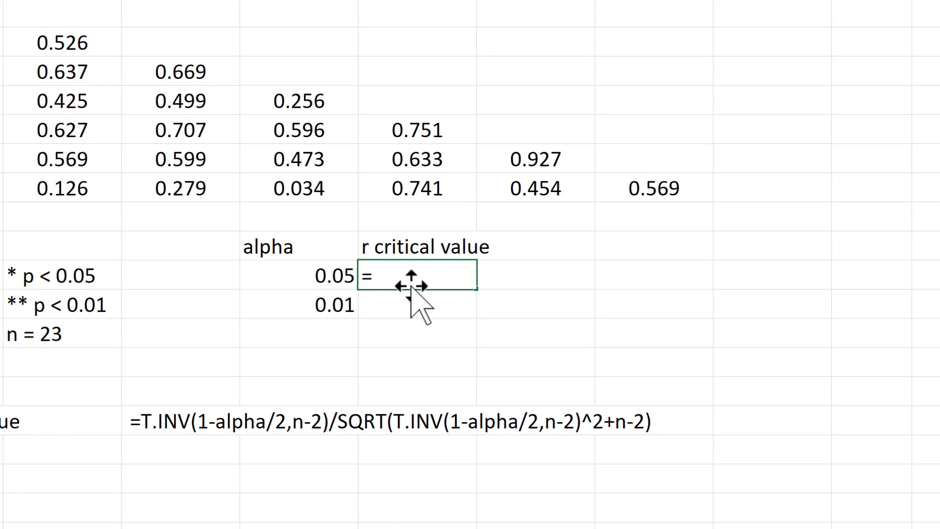
type("t.in")
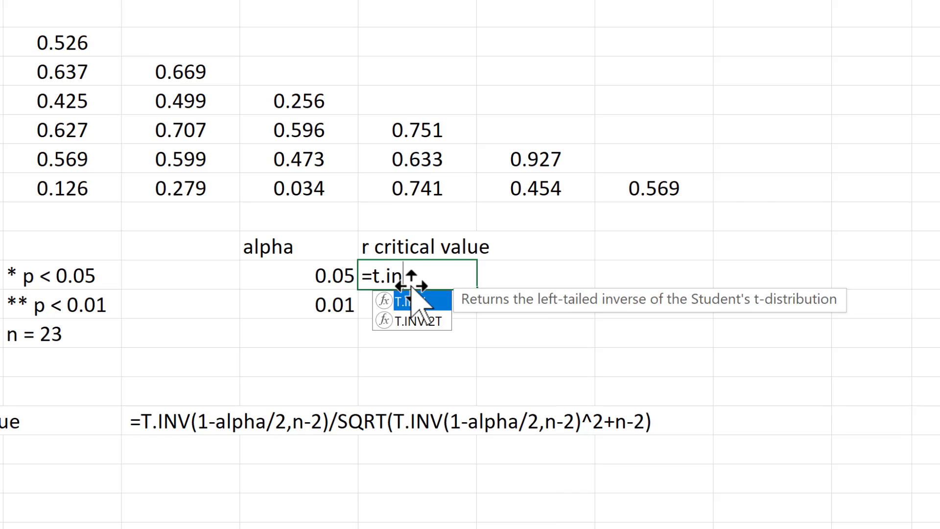
key("Tab")
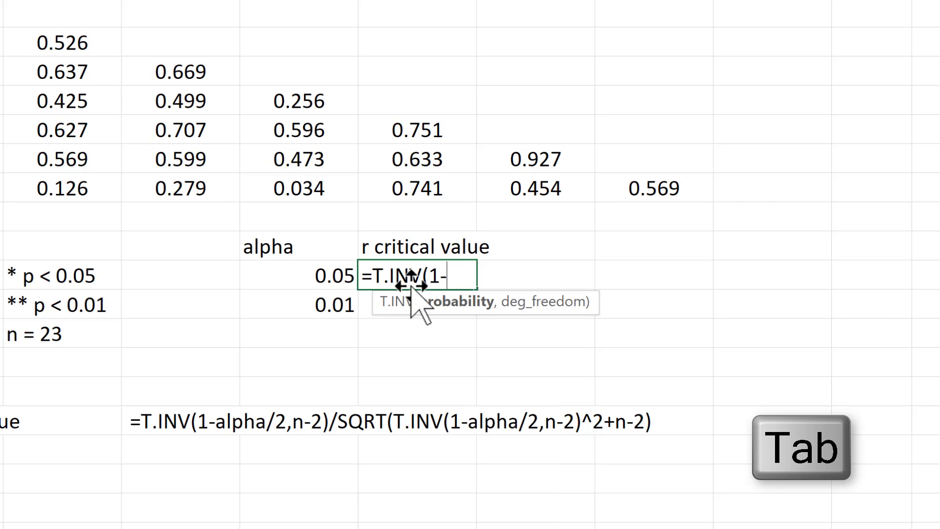
type("1-")
left_click(323, 269)
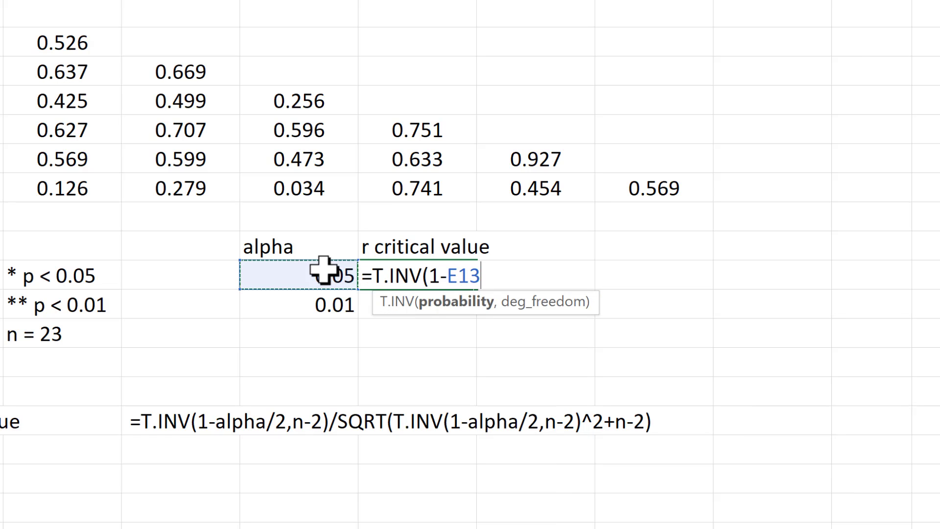
type("/2")
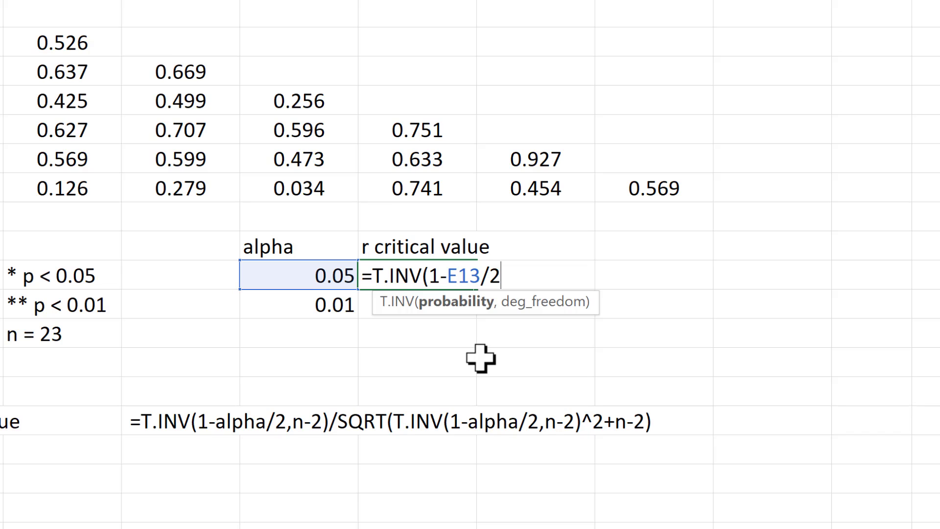
type(",")
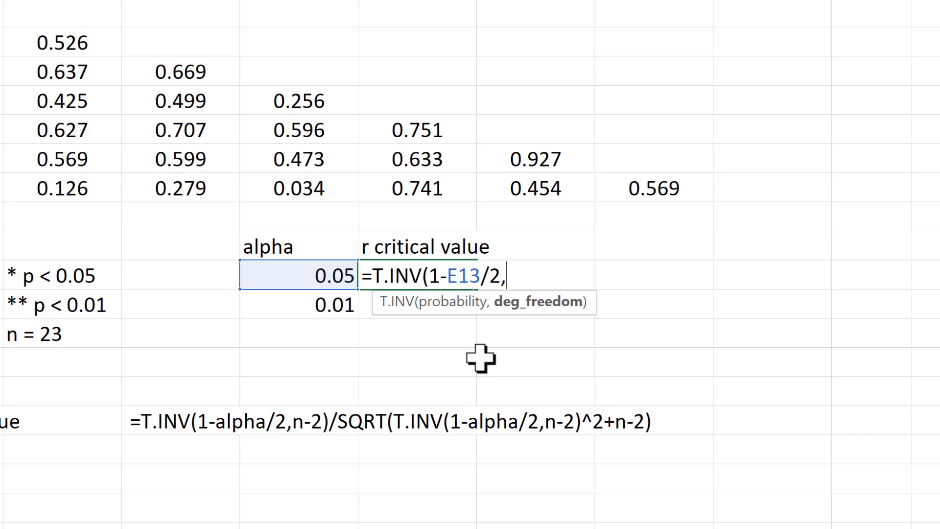
type("23")
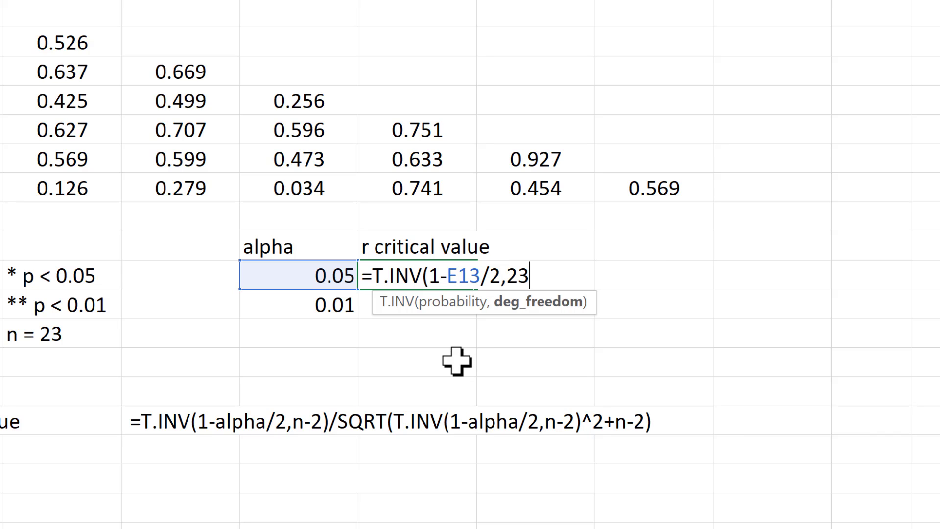
type("-2)")
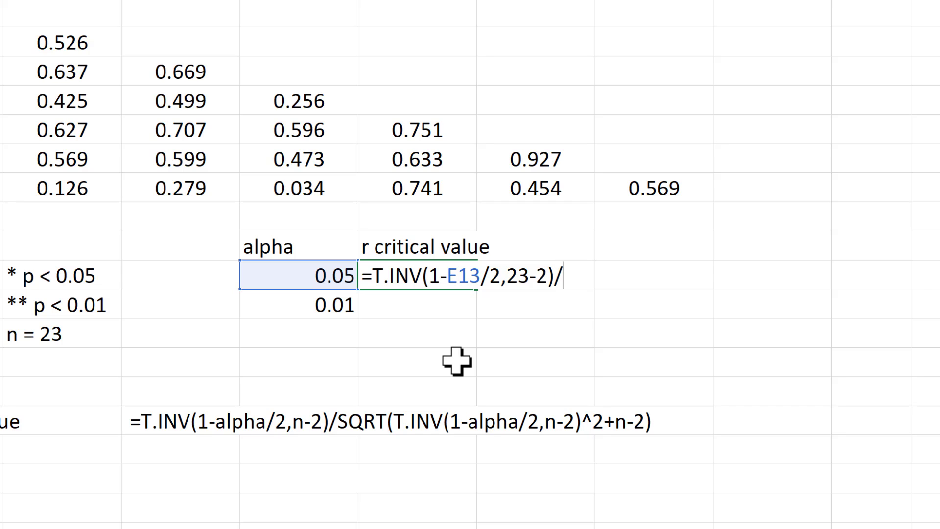
type("/sd")
key("Delete")
type("qrt")
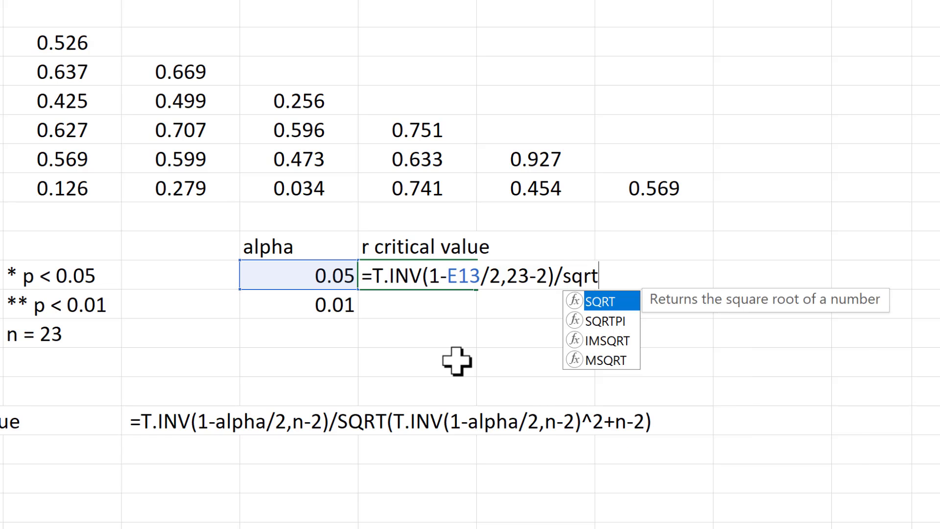
key("Tab")
type("t.i")
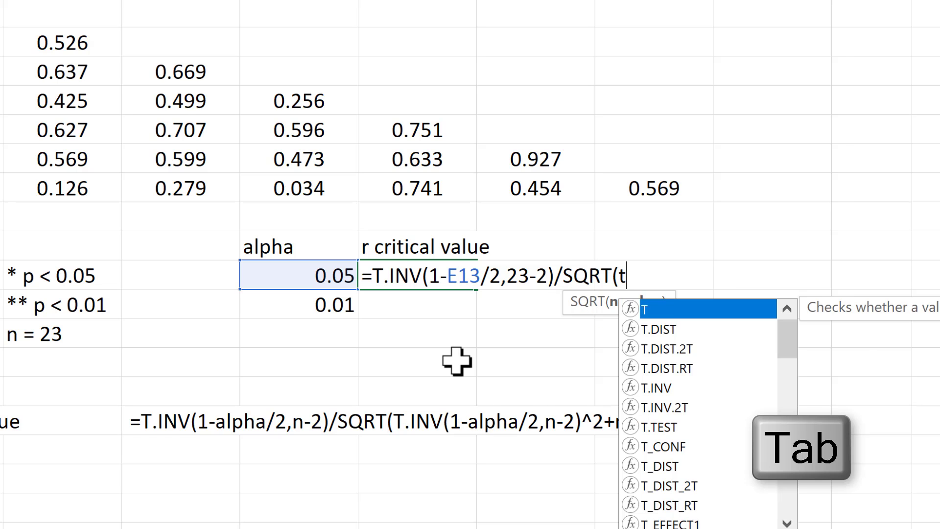
type("nv")
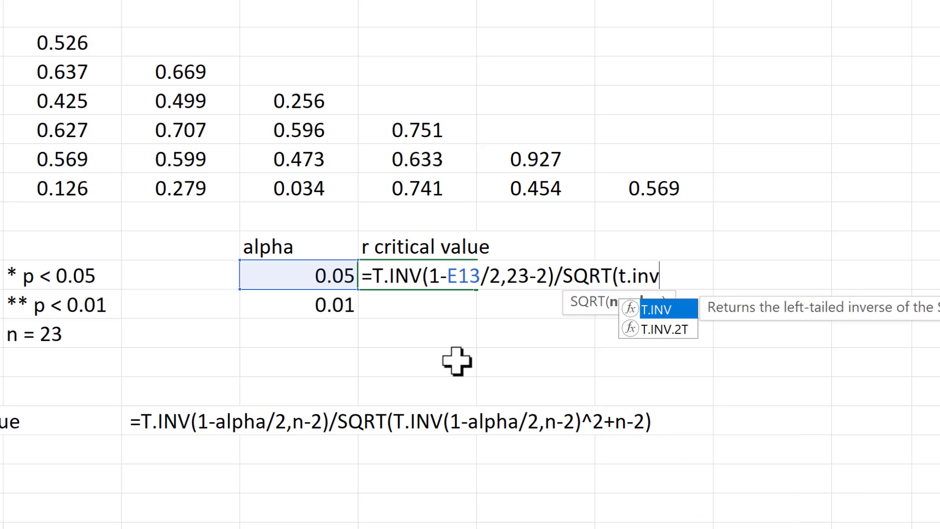
key("Tab")
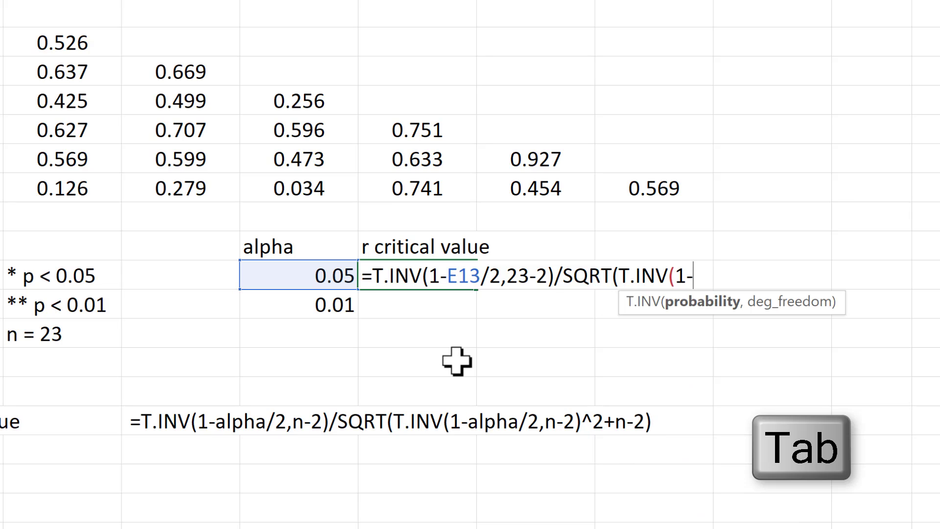
left_click(331, 275)
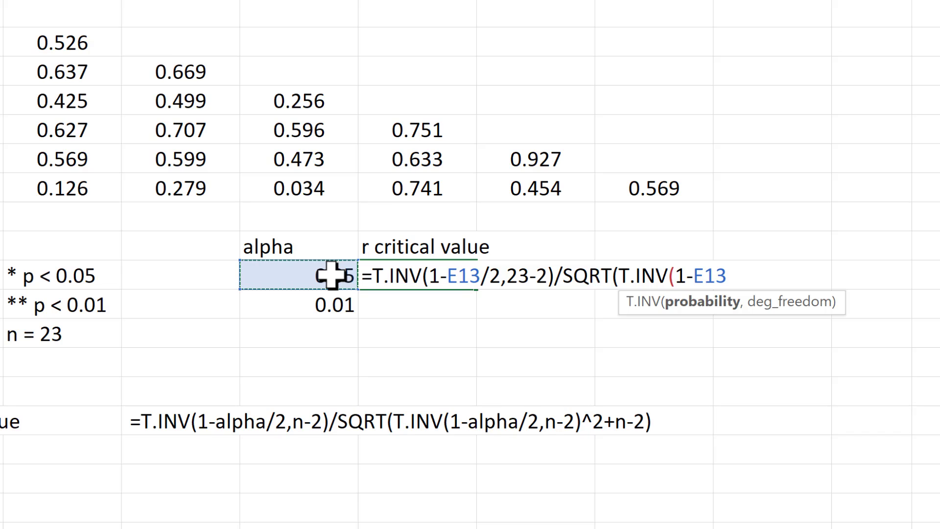
type("/2,")
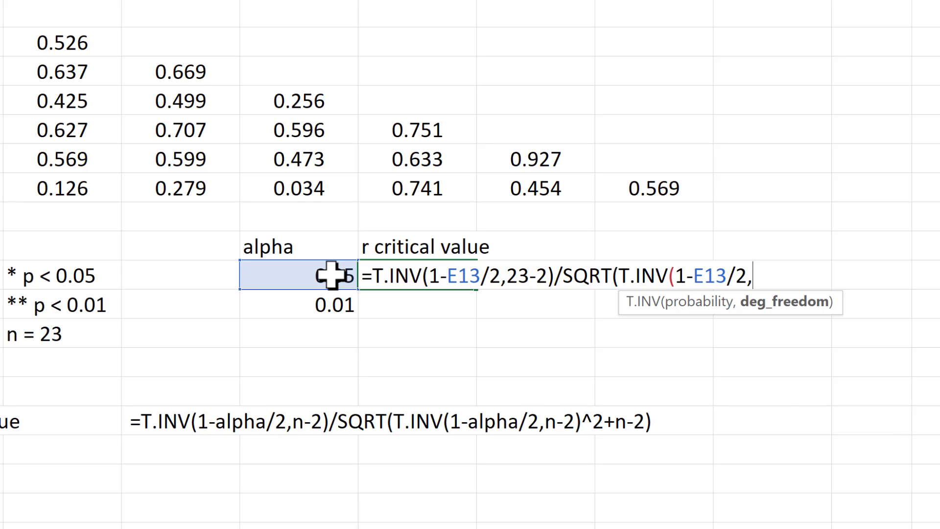
type("23-2)")
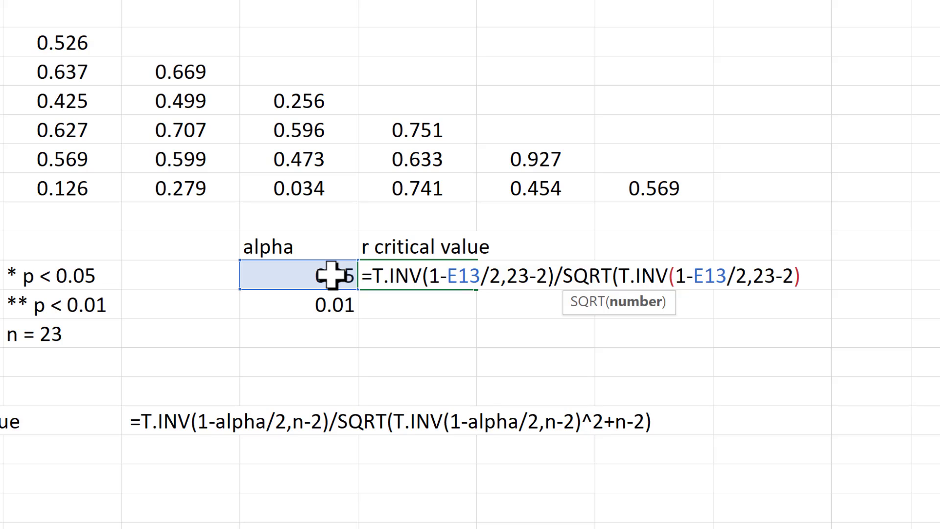
type("^2")
type("=")
type("23-")
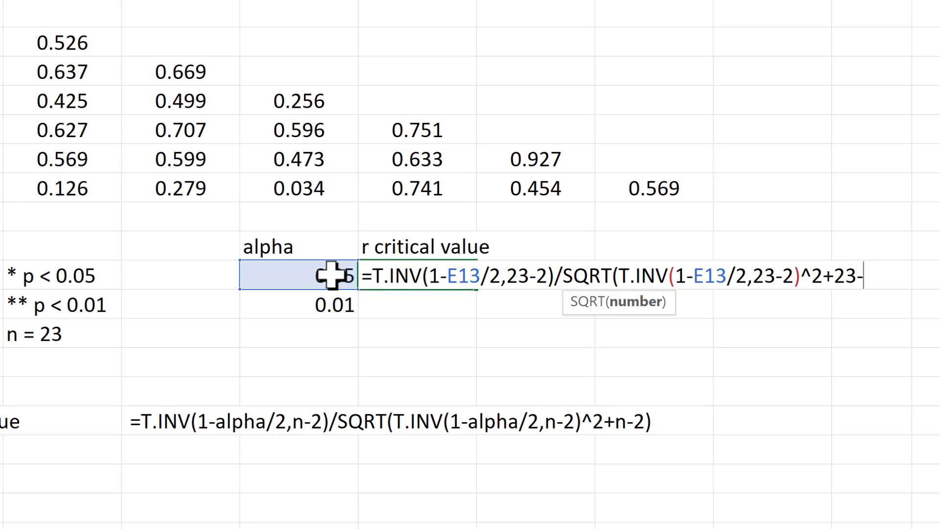
type("2)")
key("Return")
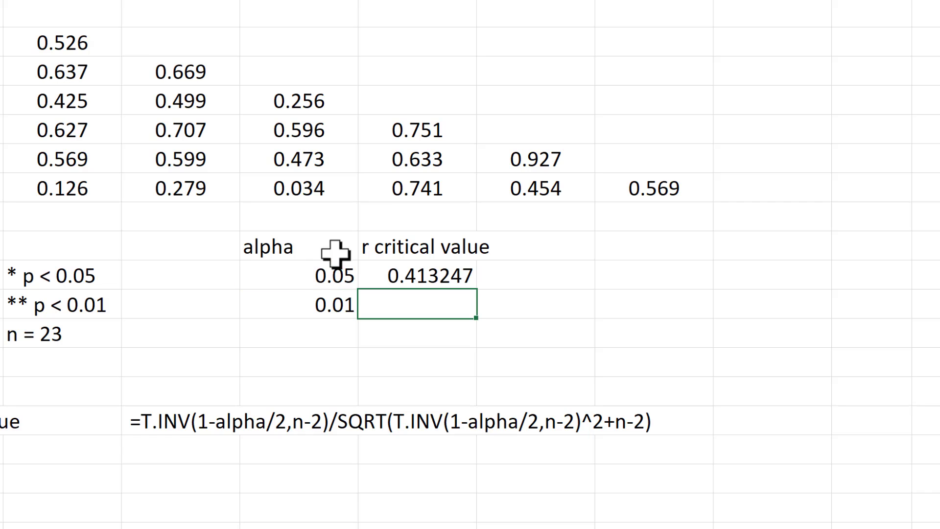
Fill the critical-value formula down to F14, giving 0.5256199 for alpha 0.01
left_click(385, 274)
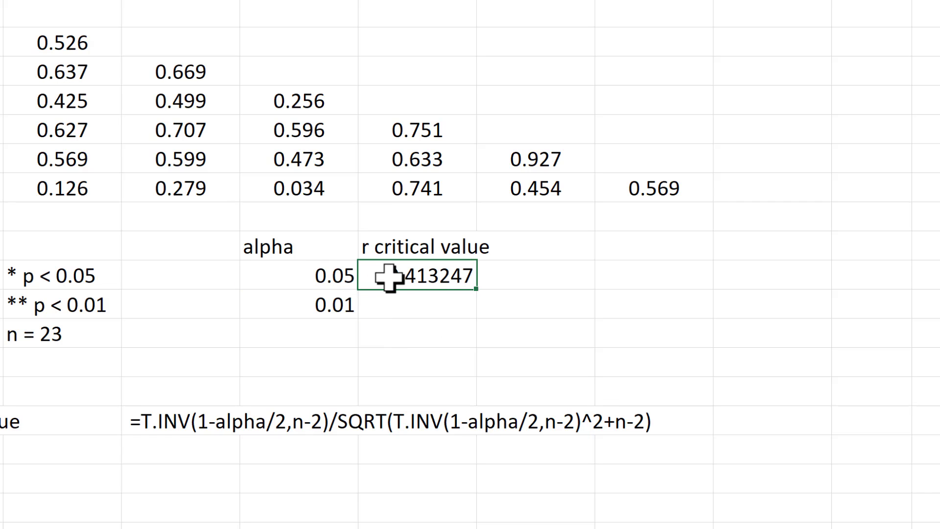
left_click(319, 269)
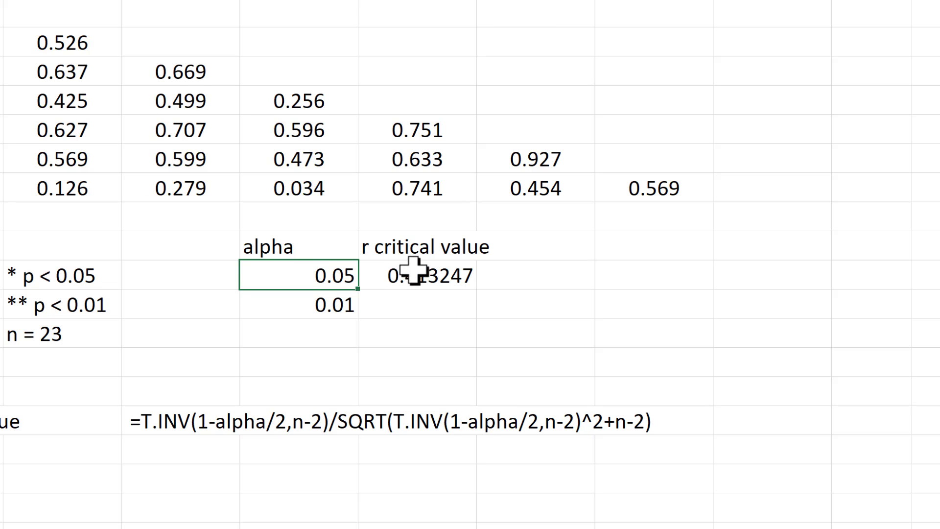
left_click(414, 272)
left_click_drag(479, 292, 479, 316)
left_click_drag(480, 384, 478, 384)
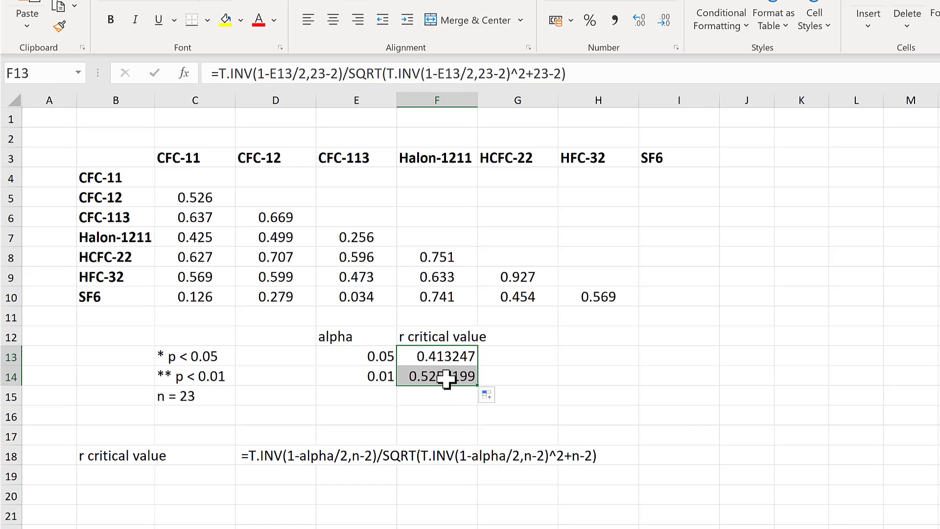
left_click(435, 376)
left_click(571, 74)
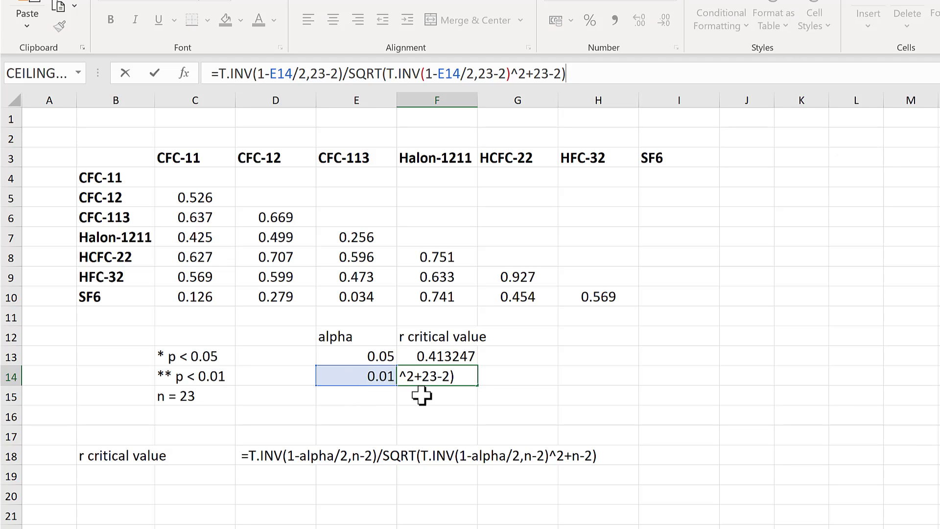
key("Return")
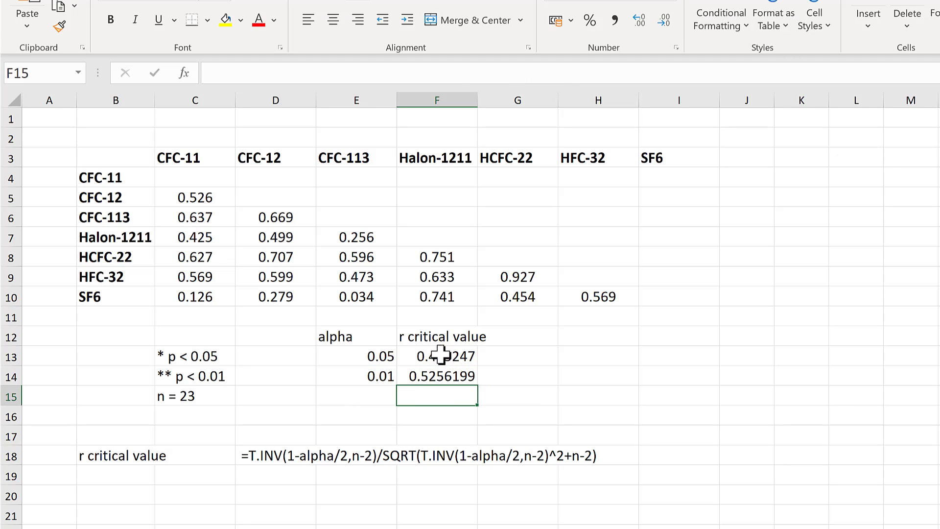
left_click_drag(437, 354, 447, 375)
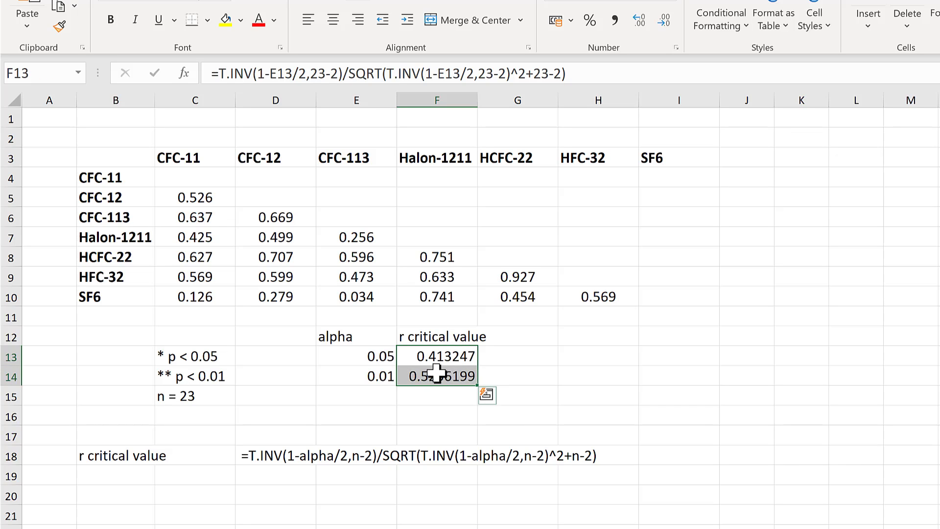
left_click(513, 341)
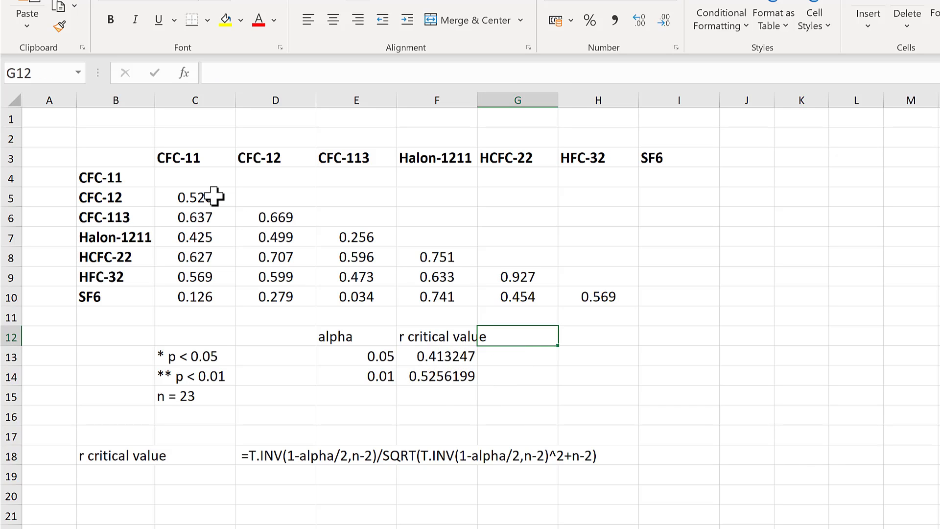
Select the correlations C5:H10 and start a new 'Format only cells that contain' rule
left_click_drag(203, 198, 581, 300)
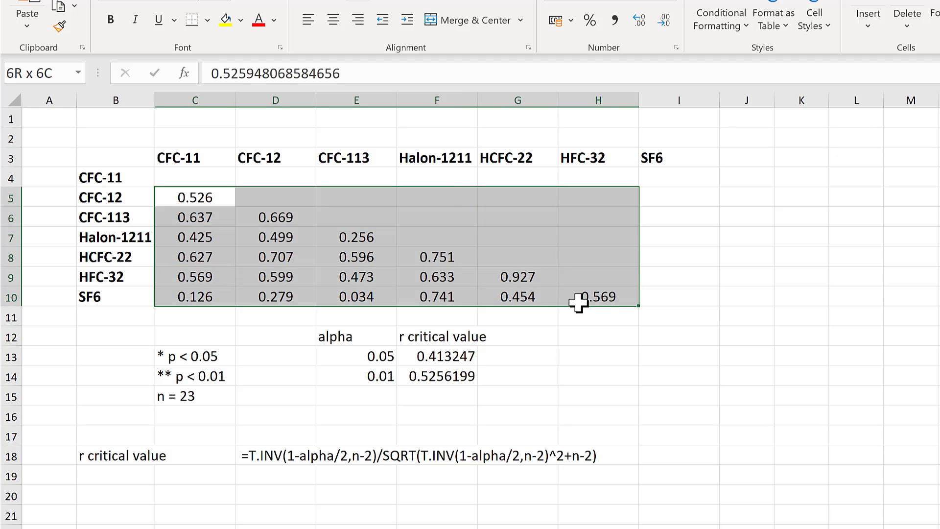
left_click(504, 360)
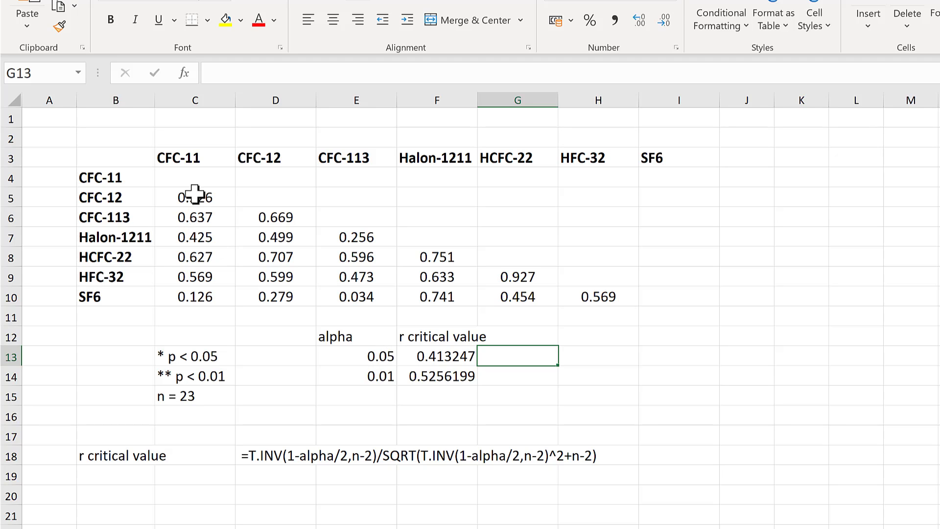
left_click_drag(195, 194, 564, 297)
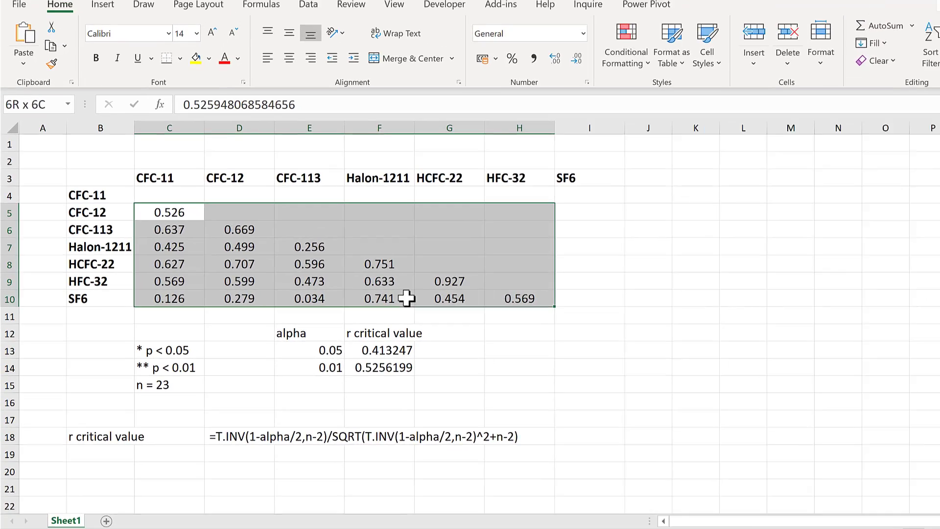
left_click_drag(407, 299, 406, 298)
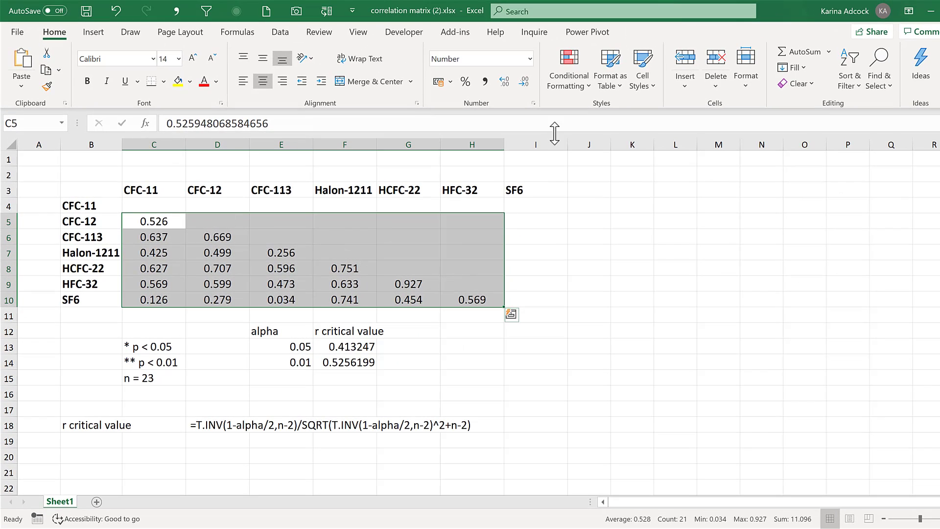
left_click(568, 81)
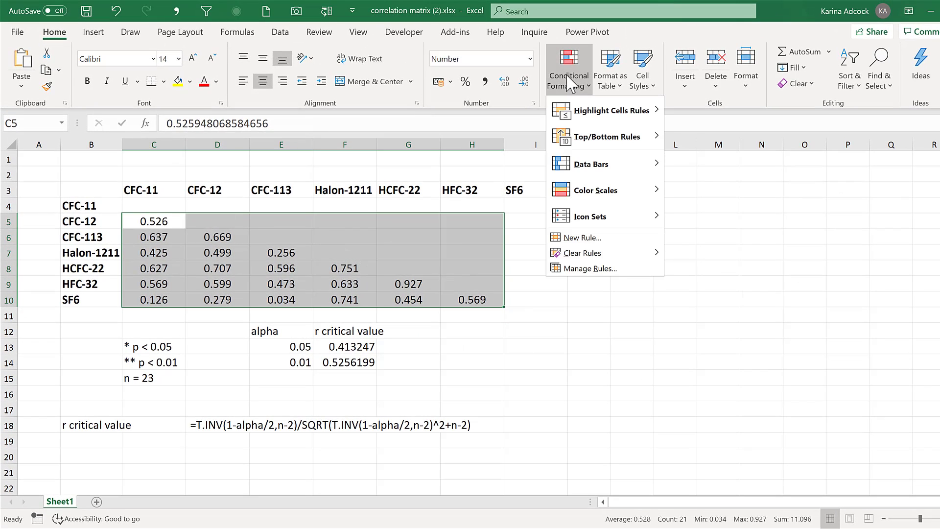
left_click(582, 239)
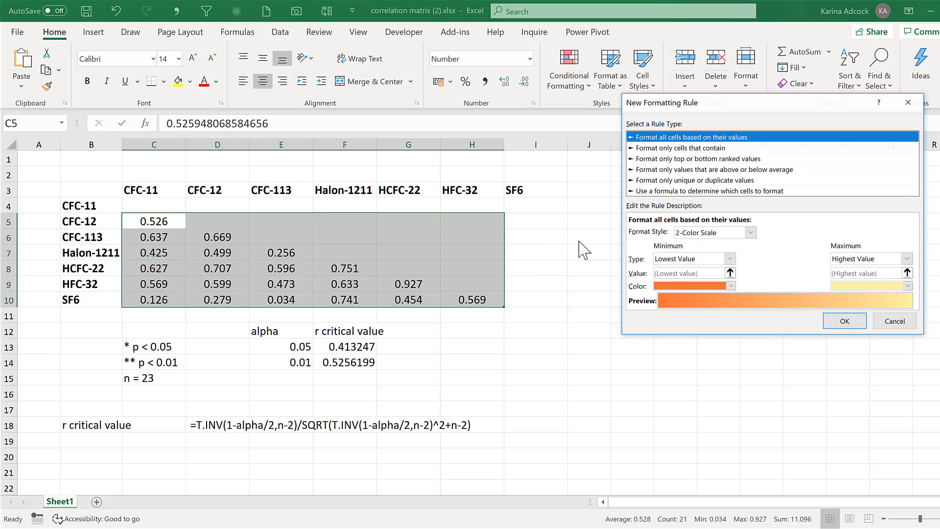
left_click(676, 149)
Set the rule condition to cell value between =$F$13 and =$F$14
left_click_drag(742, 103, 640, 138)
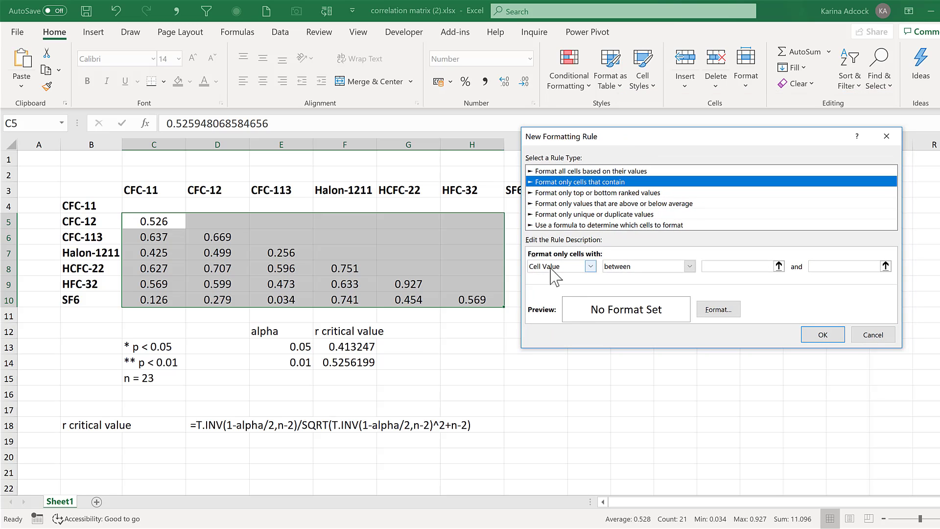
left_click(779, 266)
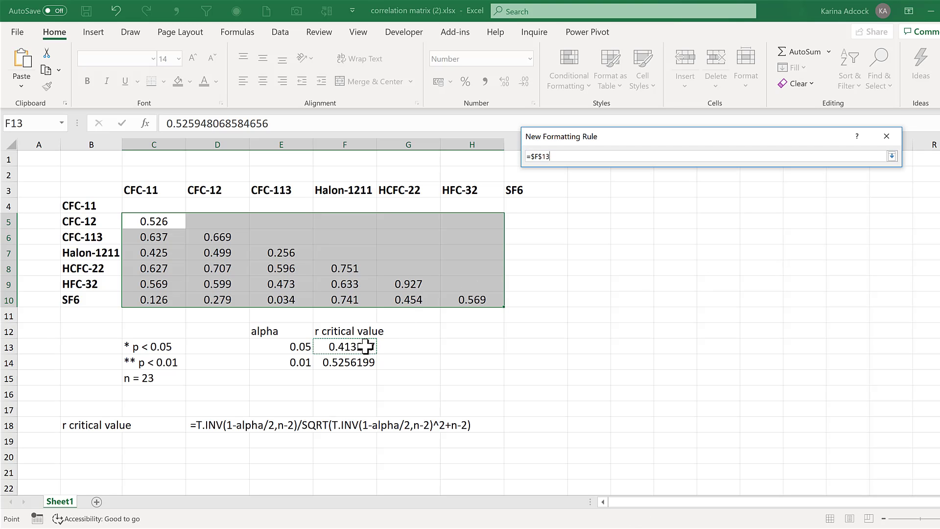
key("Return")
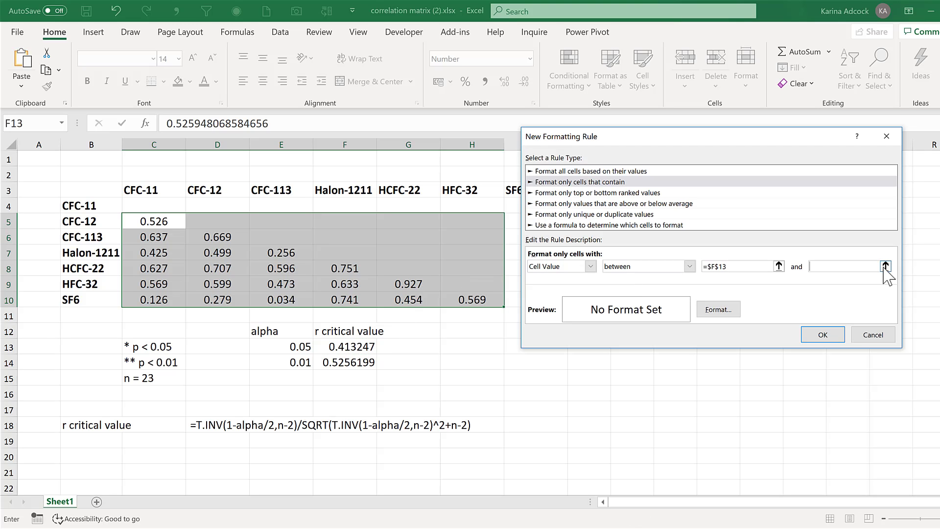
left_click(885, 267)
left_click(357, 363)
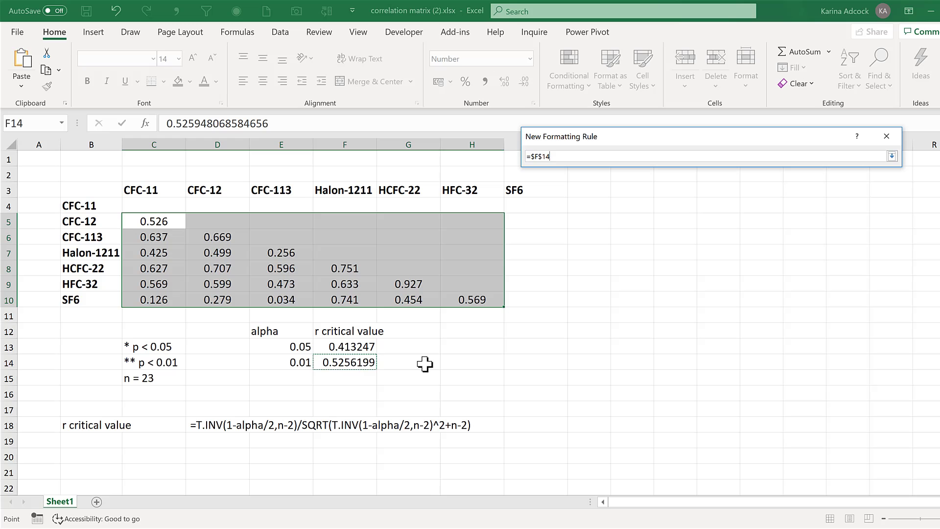
key("Return")
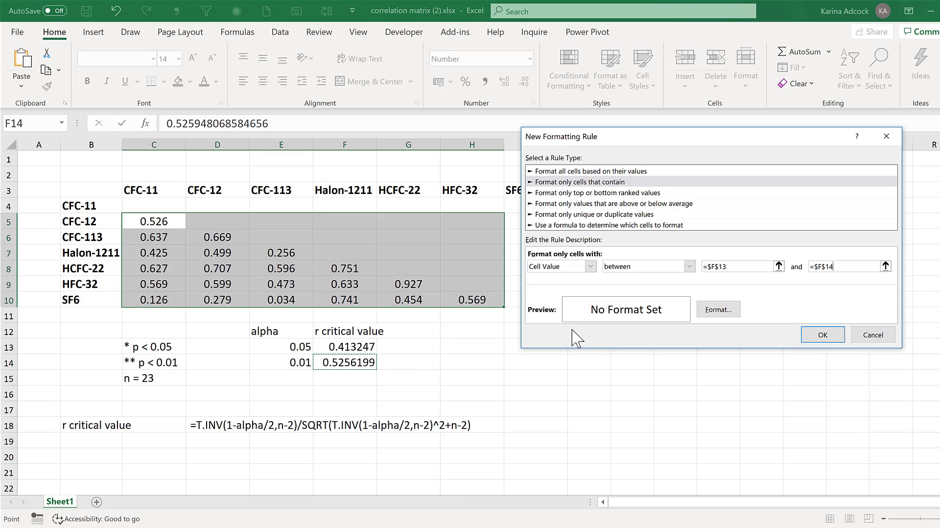
left_click(718, 309)
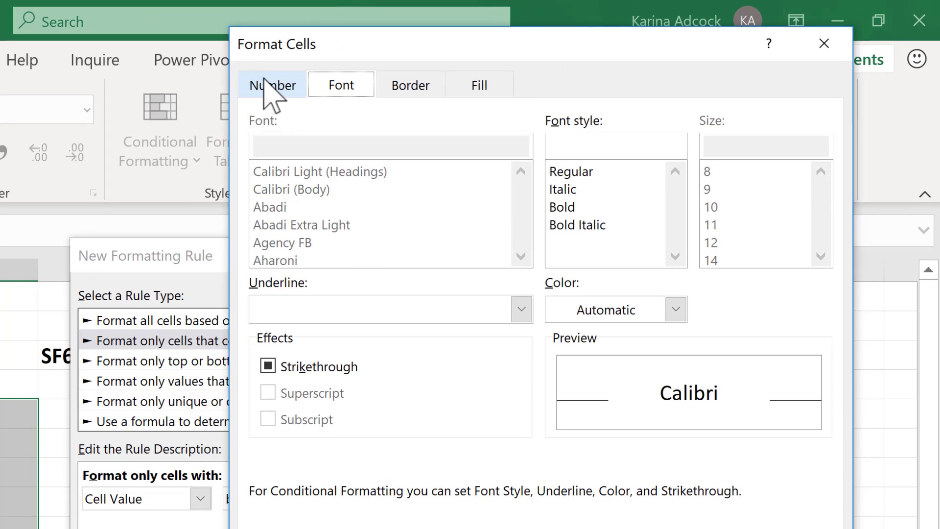
Give the rule the custom number format 0.000"*" for three decimals plus an asterisk
left_click(422, 71)
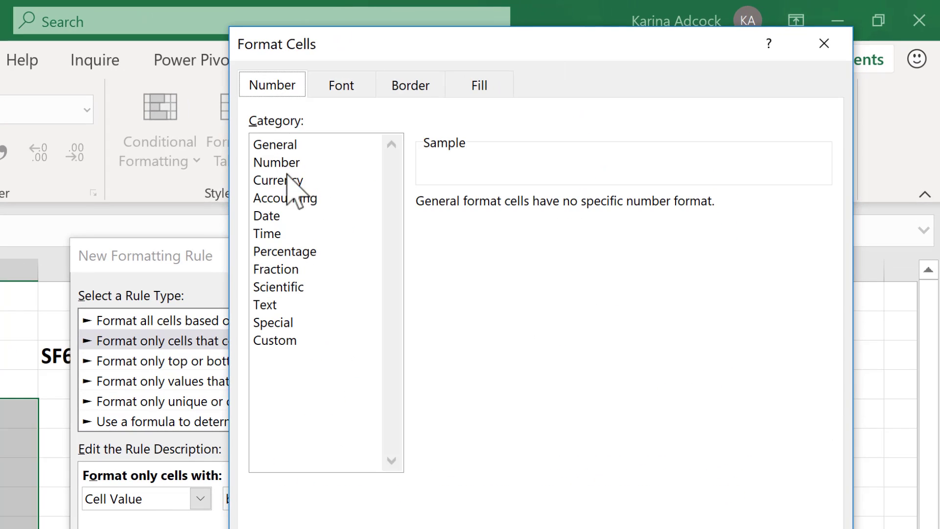
left_click(287, 343)
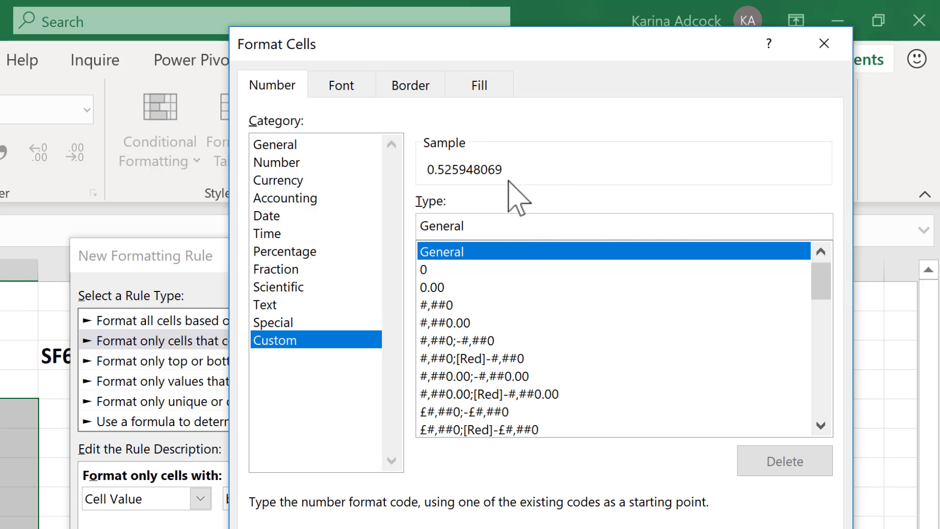
left_click_drag(491, 221, 417, 220)
key("BackSpace")
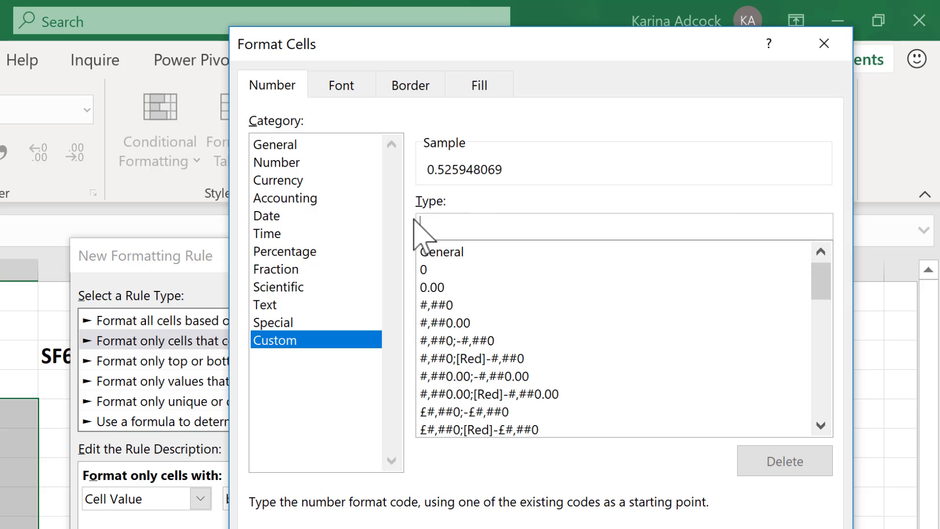
type("0.000")
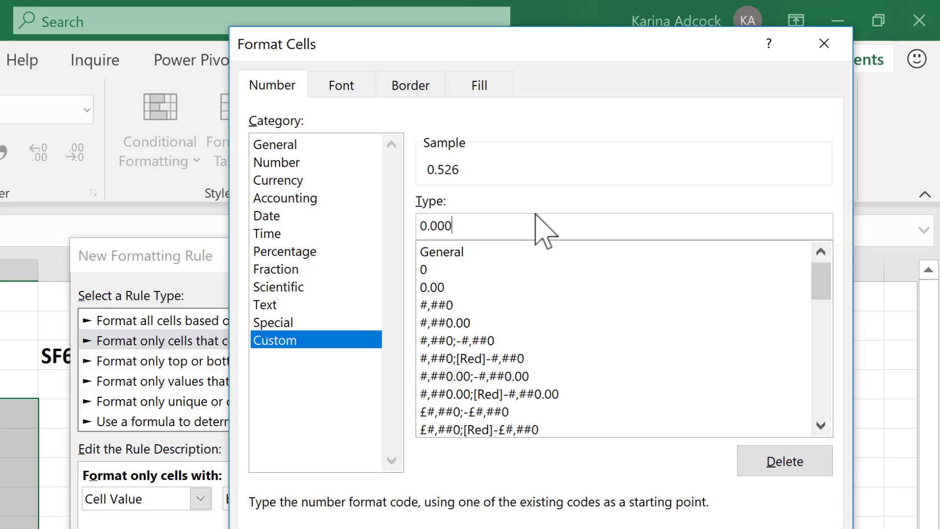
key("BackSpace")
type("0")
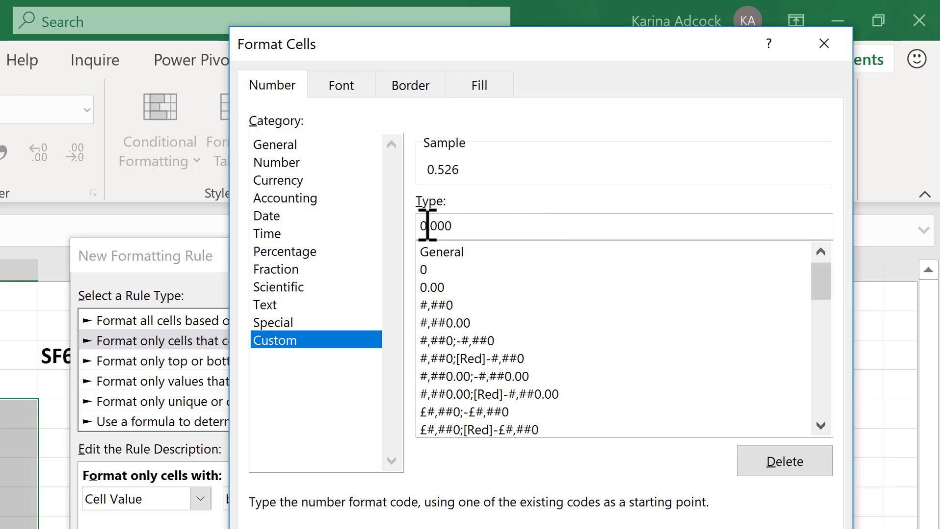
key("BackSpace")
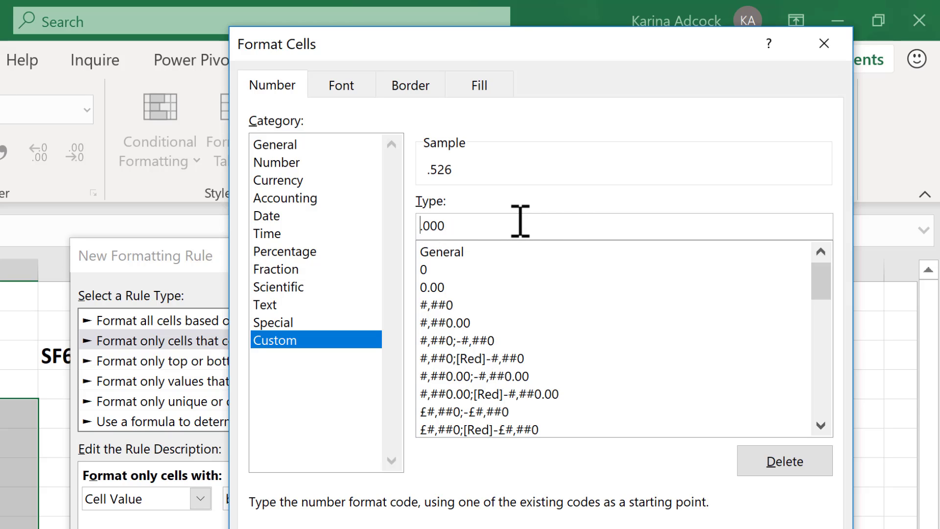
type("0")
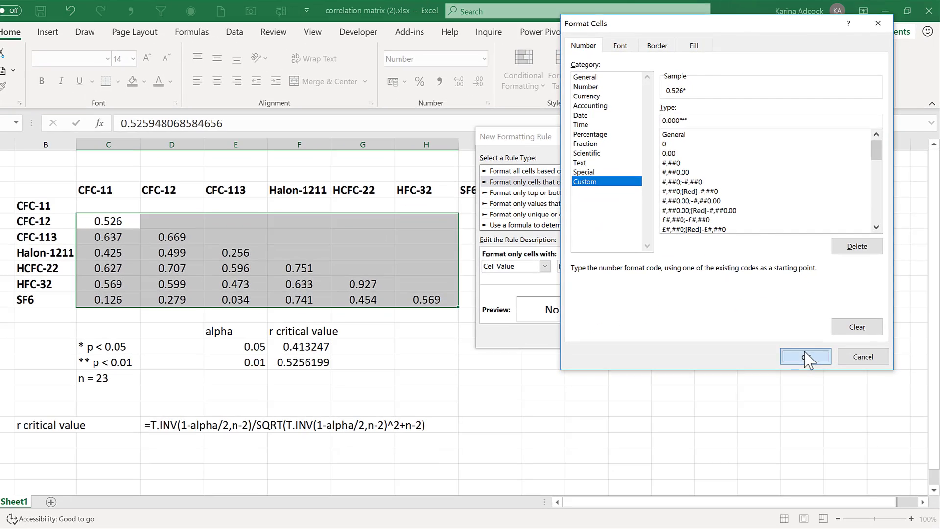
left_click(807, 356)
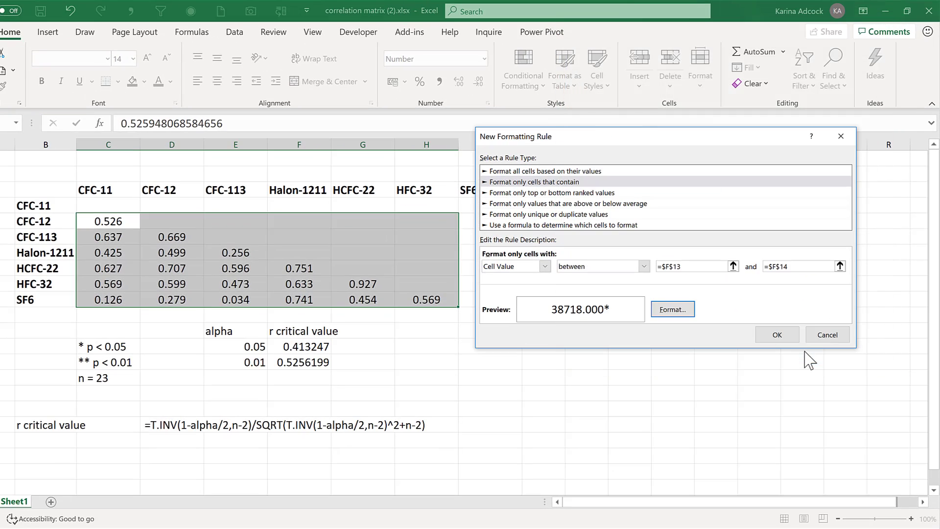
Apply the single-asterisk rule and check the starred correlations against the 0.05 and 0.01 alphas
left_click(778, 336)
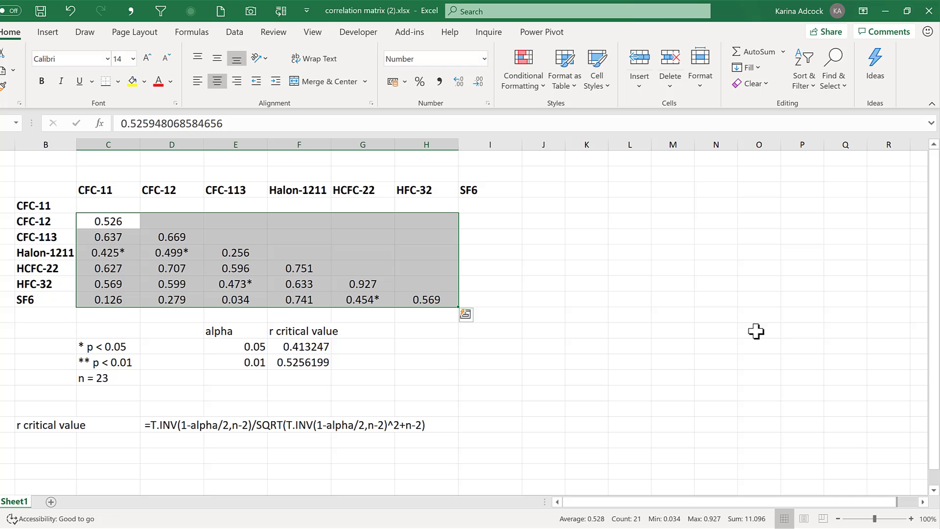
left_click(555, 255)
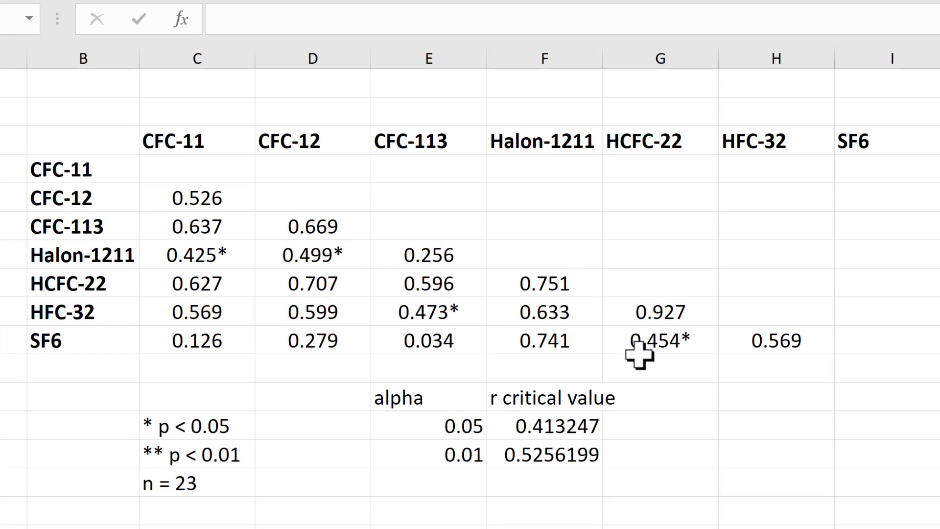
left_click(757, 398)
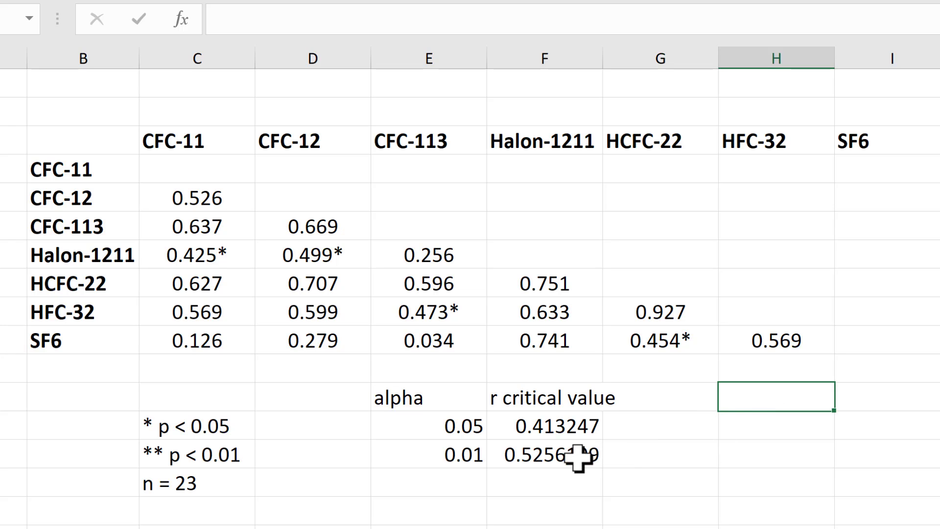
left_click(449, 430)
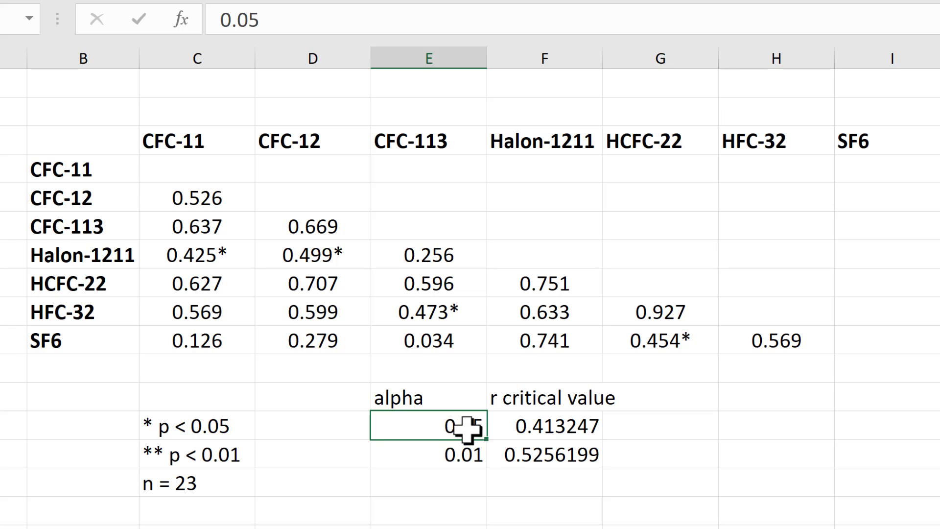
left_click(458, 456)
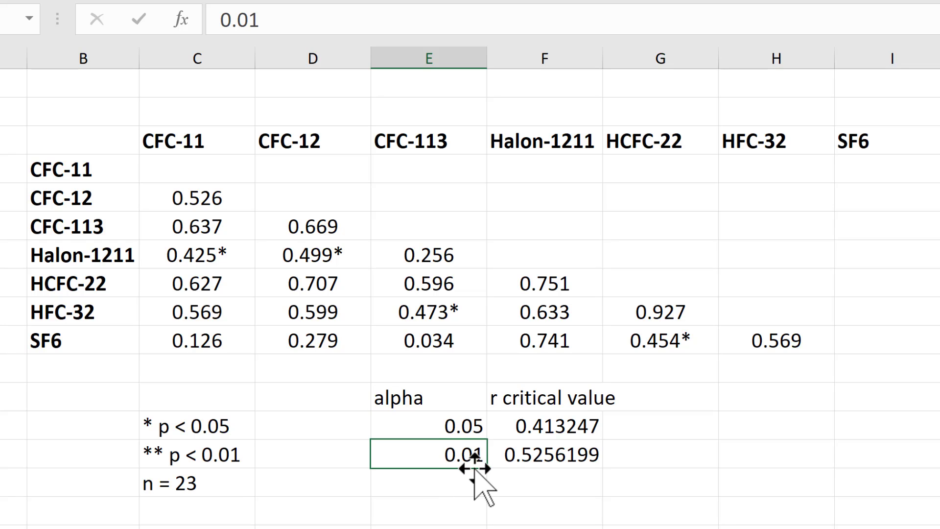
left_click(543, 482)
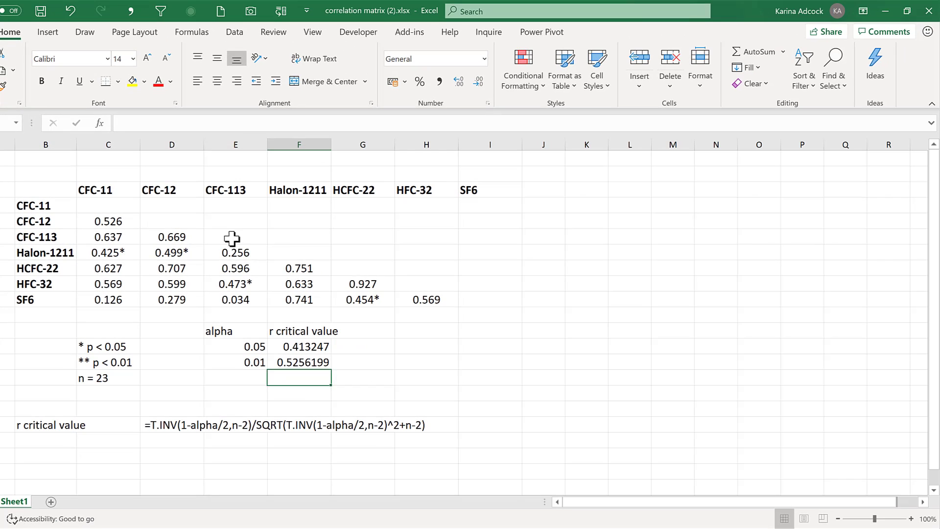
left_click_drag(108, 221, 426, 300)
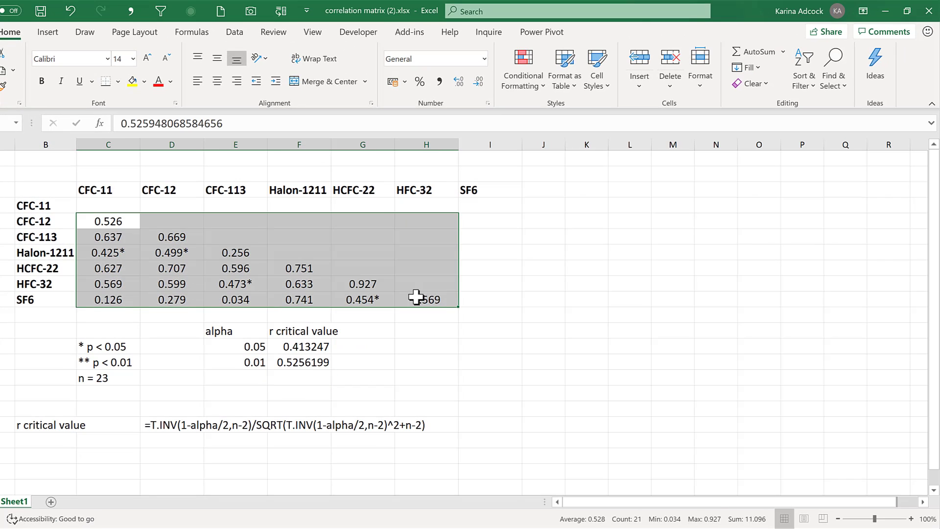
Create a new rule on C5:H10 for cell values between =$F$14 and 1
left_click(522, 69)
left_click(561, 237)
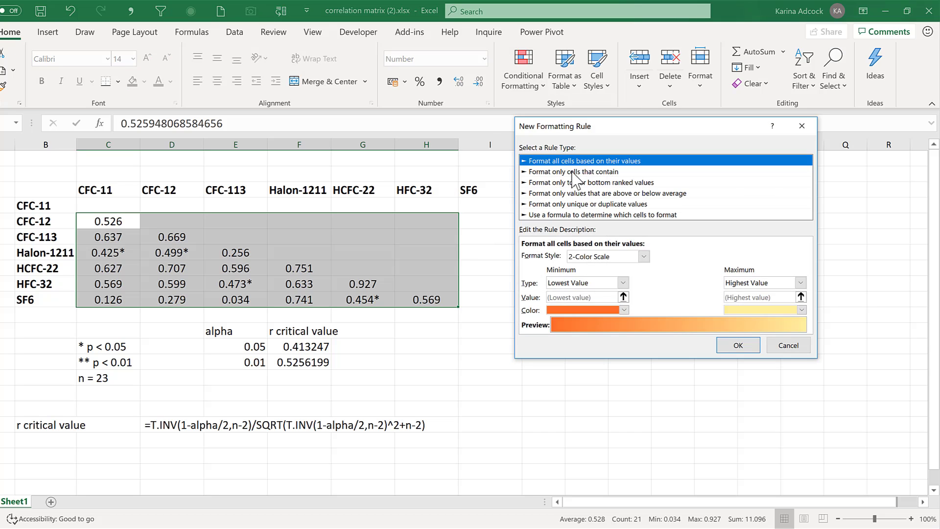
left_click(574, 172)
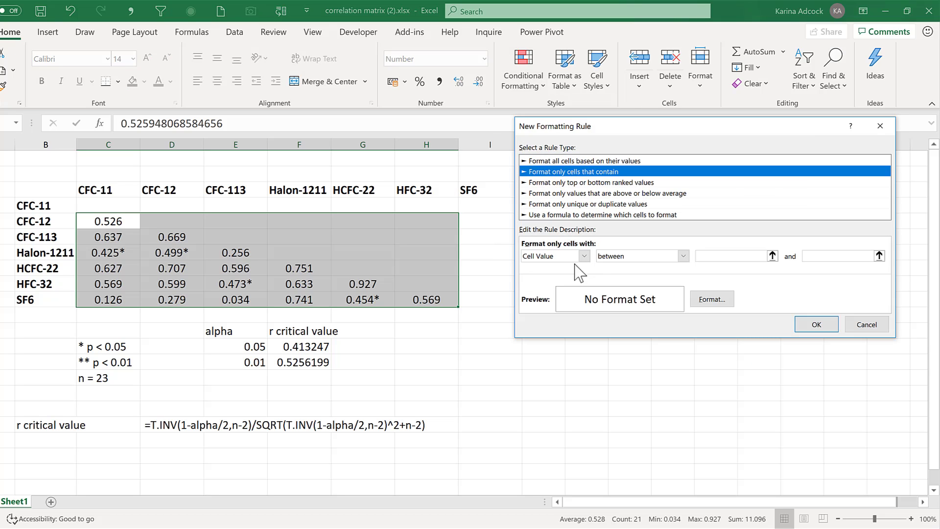
left_click(773, 256)
left_click(316, 363)
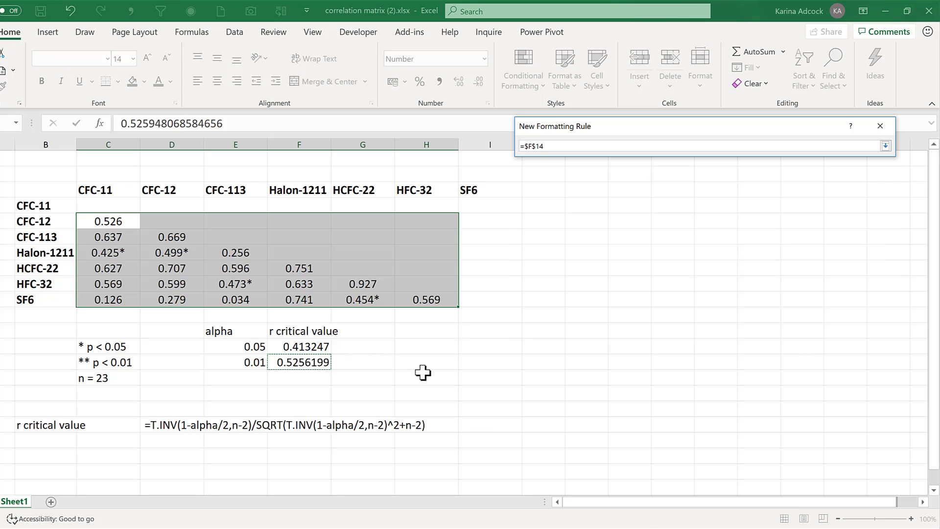
key("Return")
left_click(817, 257)
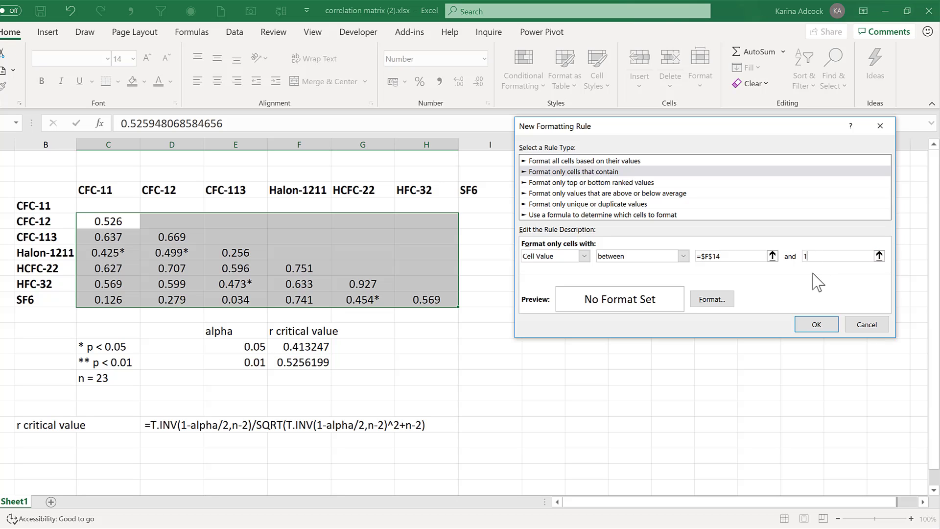
Format matching cells with custom code 0.000"**" and apply the double-asterisk rule
left_click(713, 299)
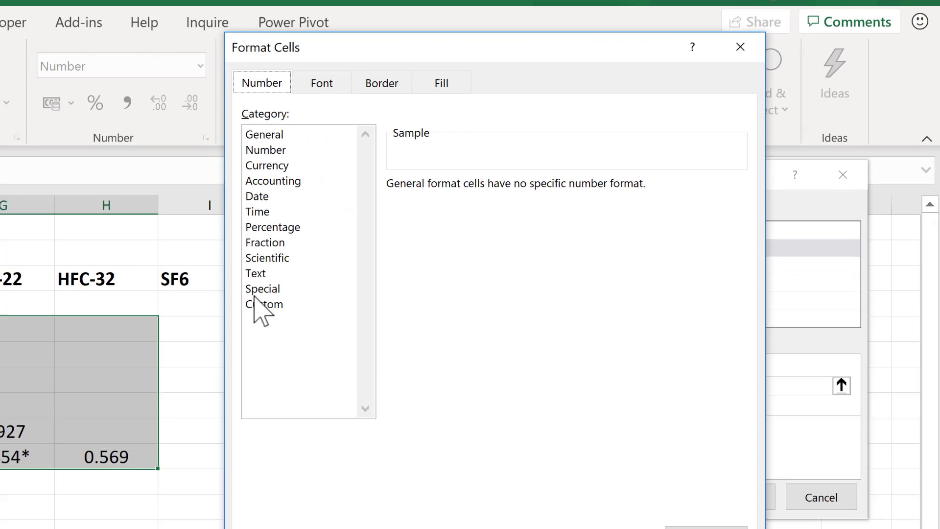
left_click(506, 214)
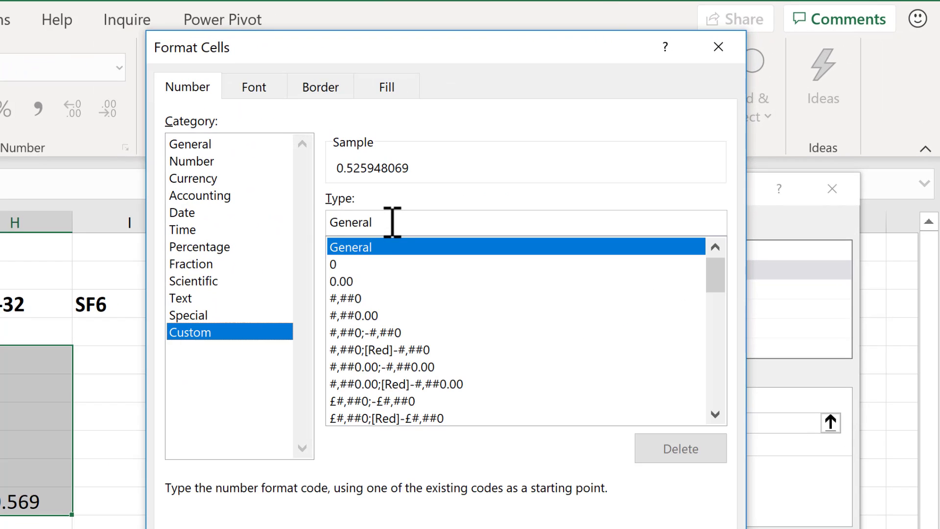
left_click_drag(394, 219, 325, 223)
key("BackSpace")
type("0.000\"**")
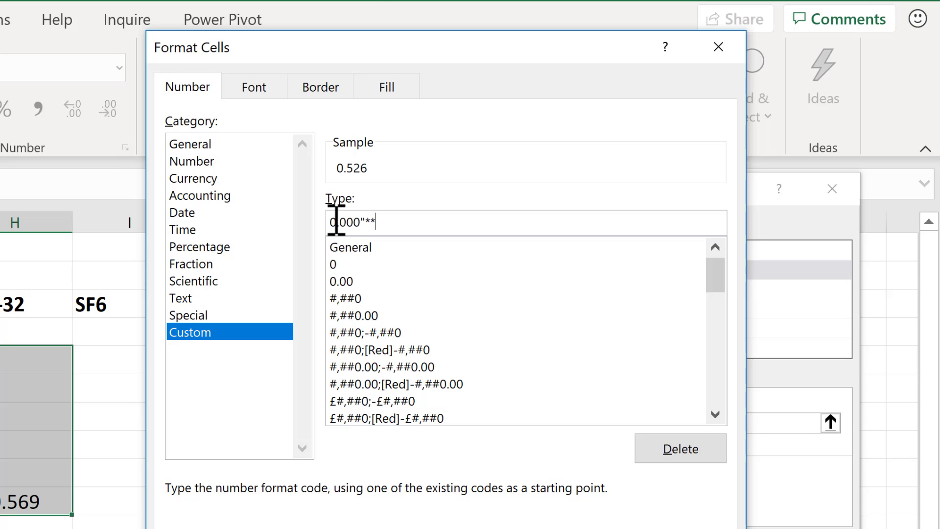
type("\"")
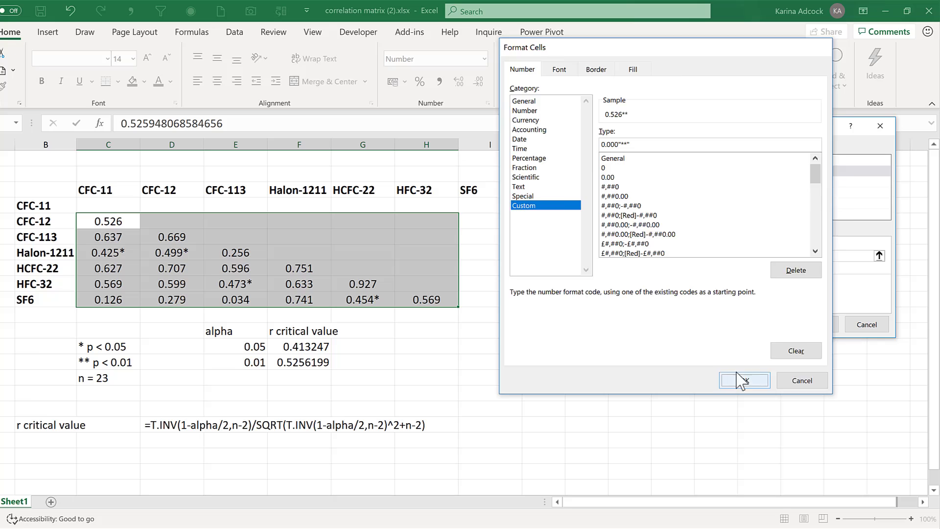
left_click(742, 379)
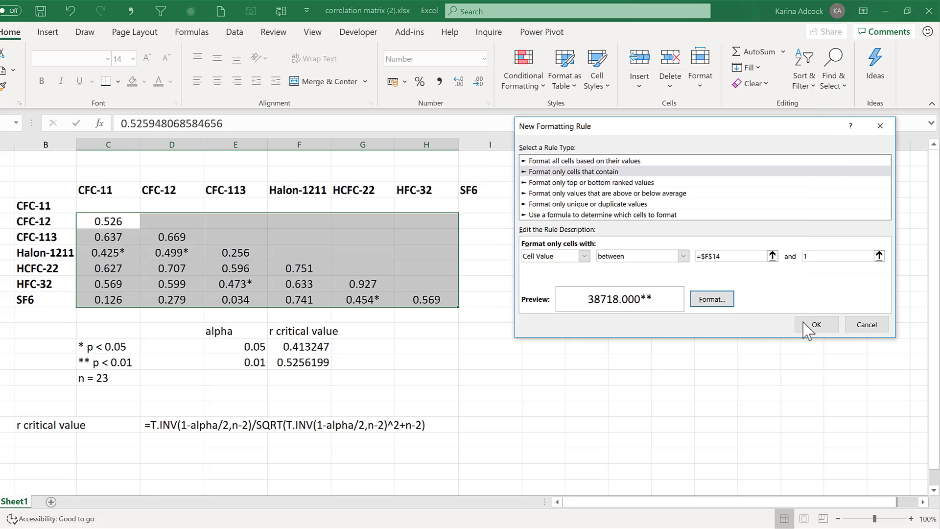
left_click(806, 324)
left_click(497, 251)
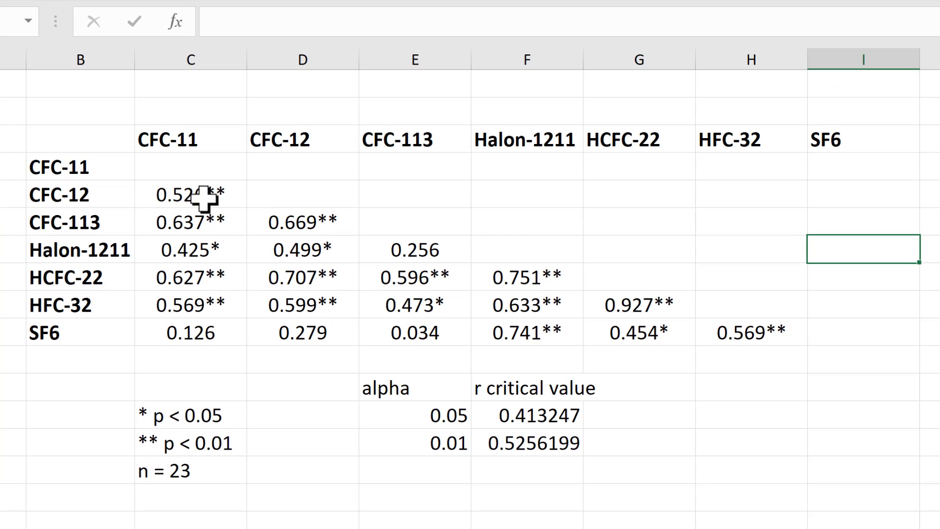
left_click_drag(181, 193, 748, 344)
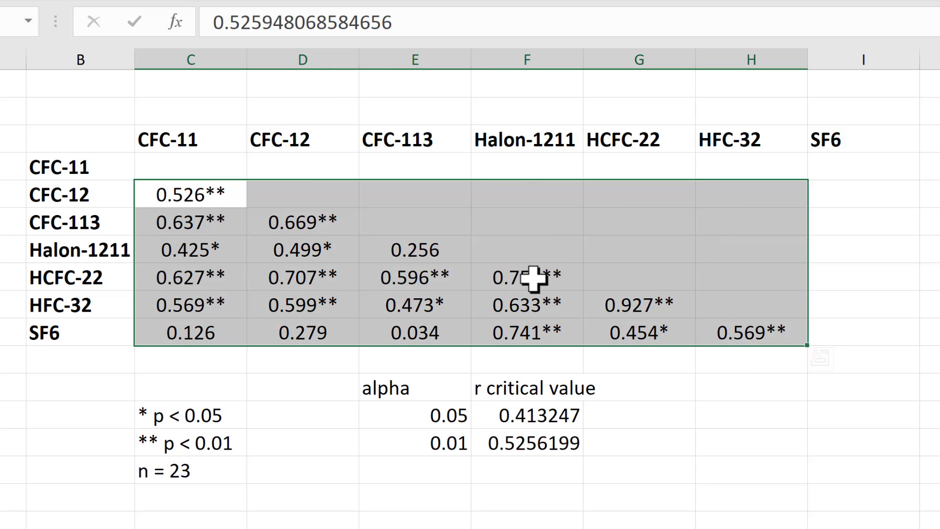
left_click(702, 395)
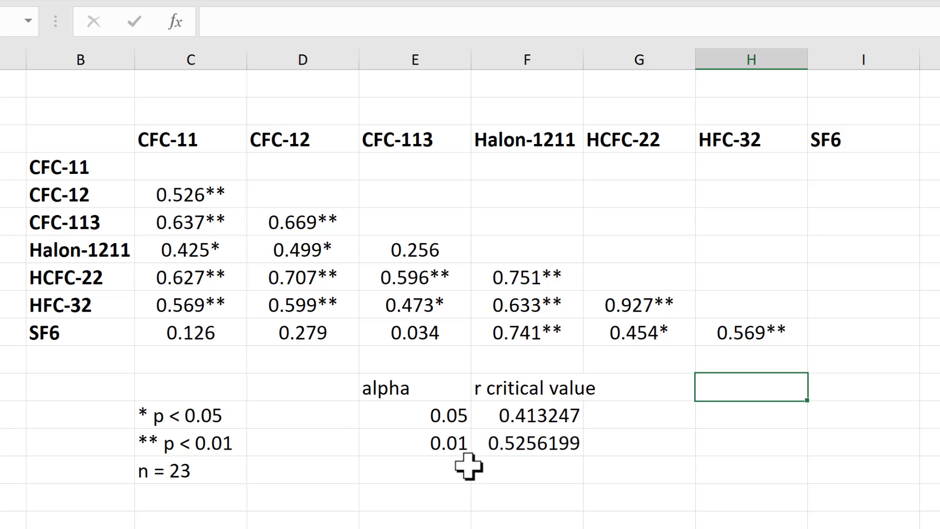
left_click(640, 415)
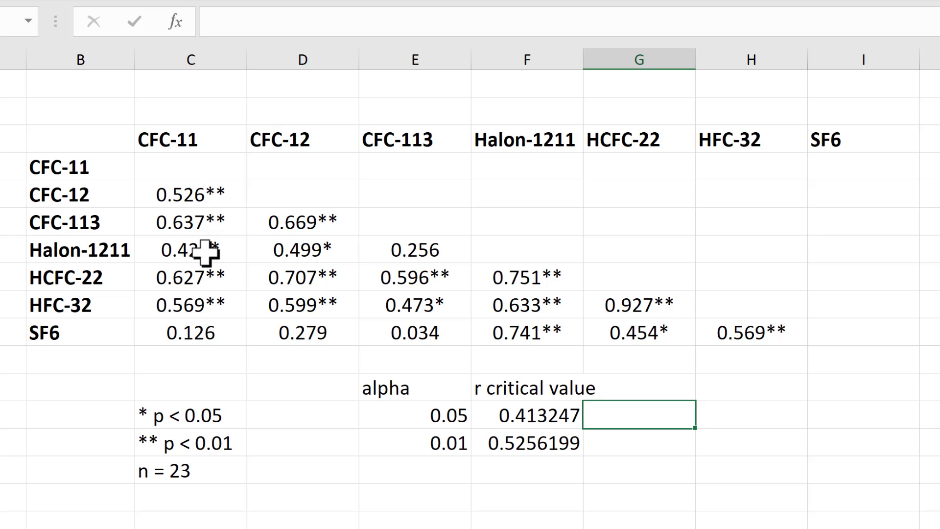
left_click_drag(211, 196, 718, 333)
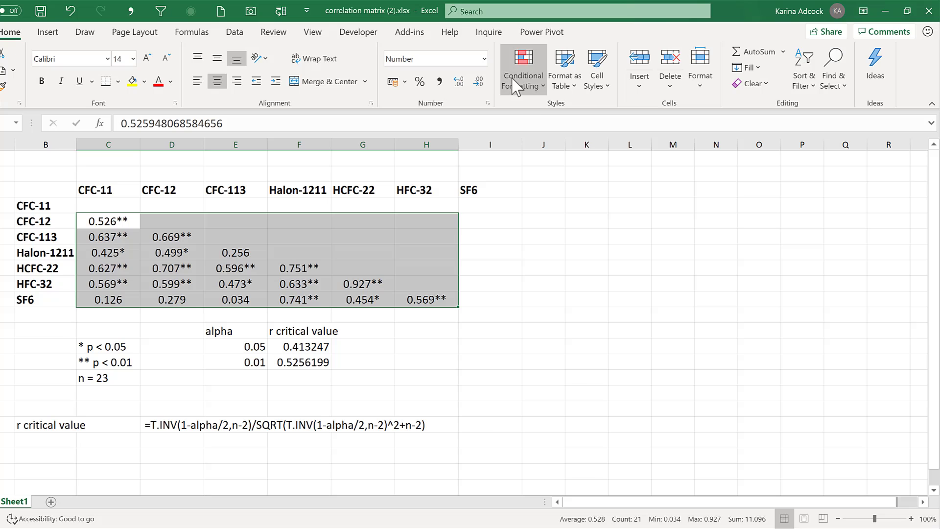
Edit the between $F$13 and $F$14 rule's number format to 0.000"* "
left_click(572, 67)
left_click(569, 271)
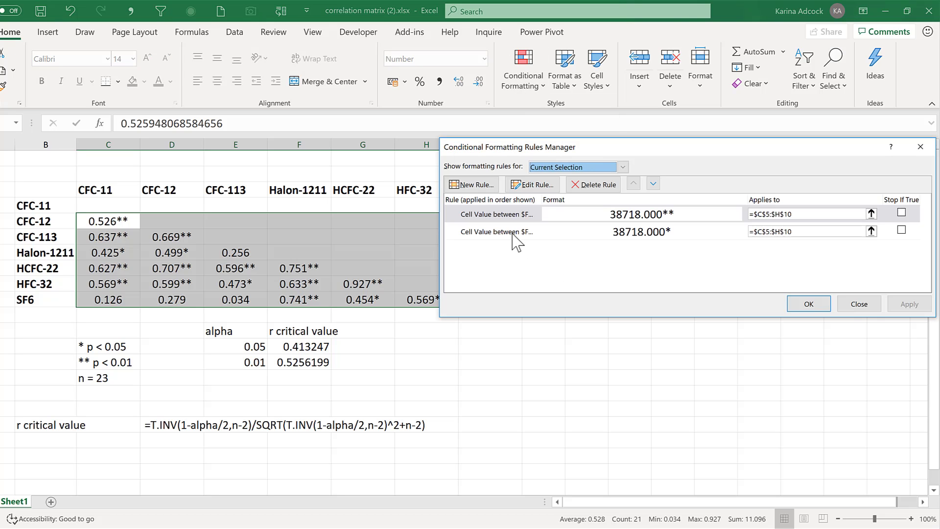
left_click(513, 234)
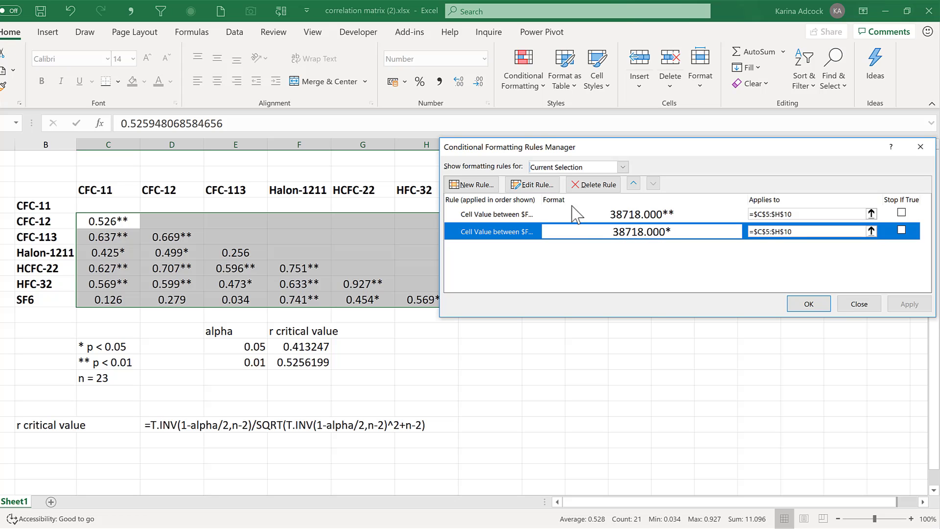
left_click(547, 189)
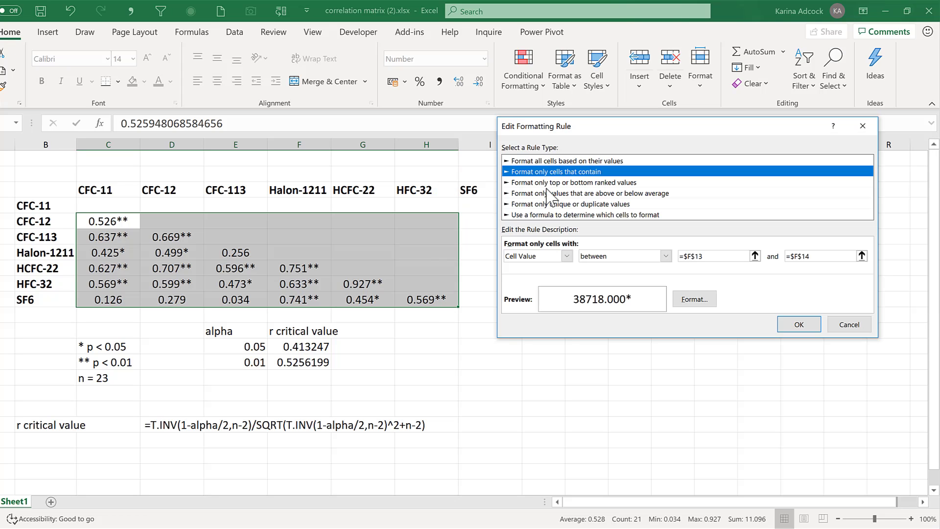
left_click(709, 299)
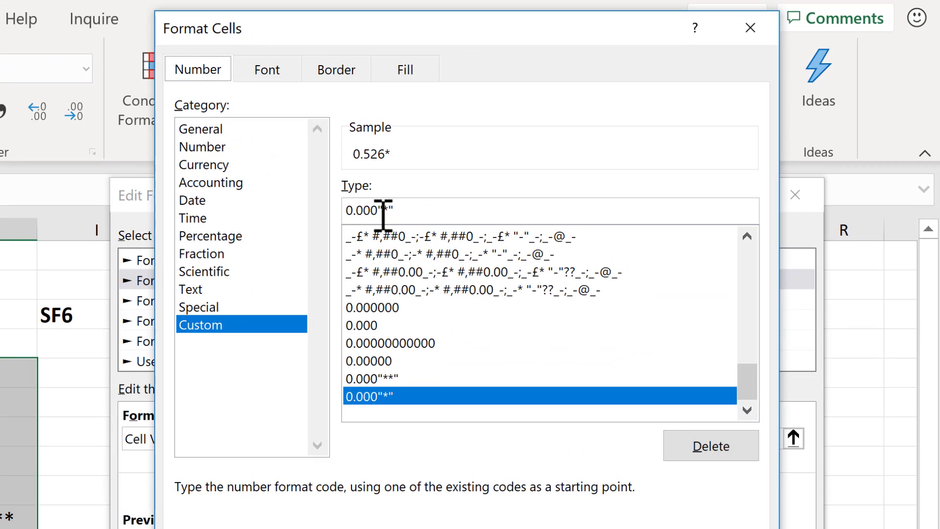
left_click(641, 136)
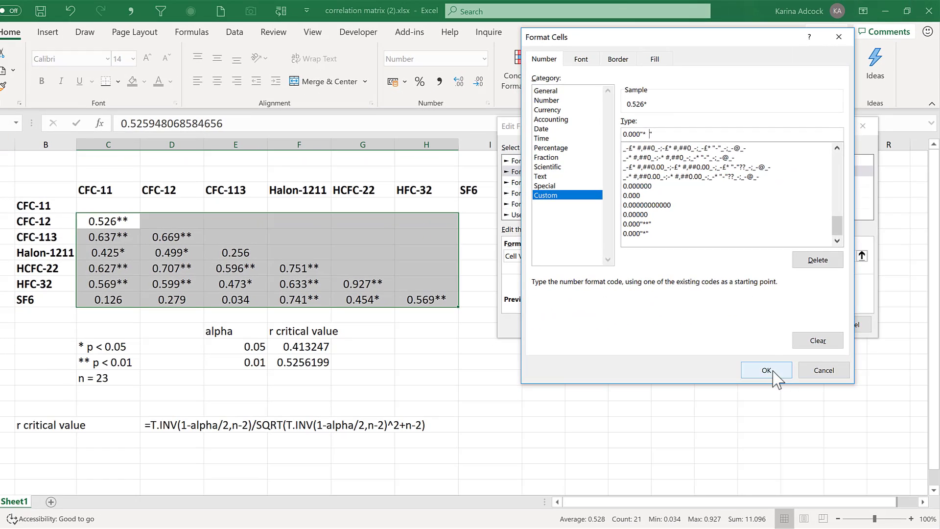
left_click(766, 369)
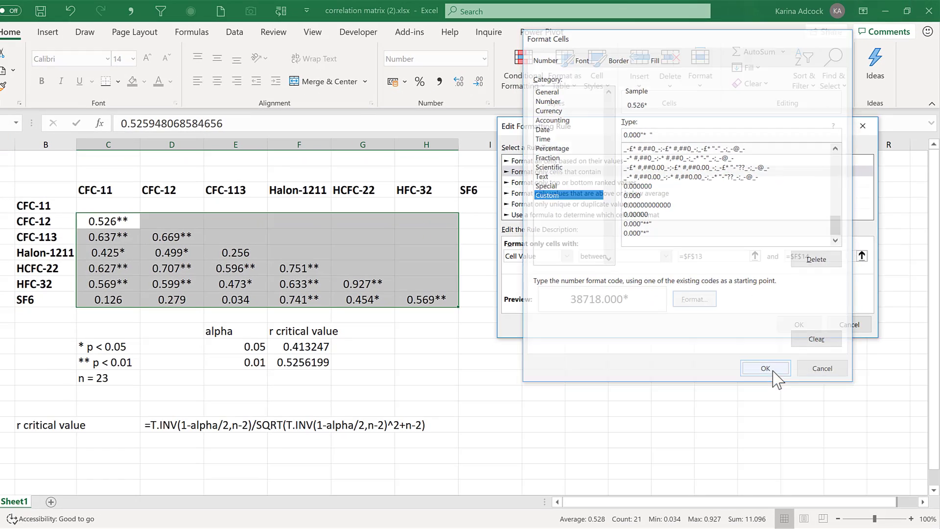
left_click(798, 324)
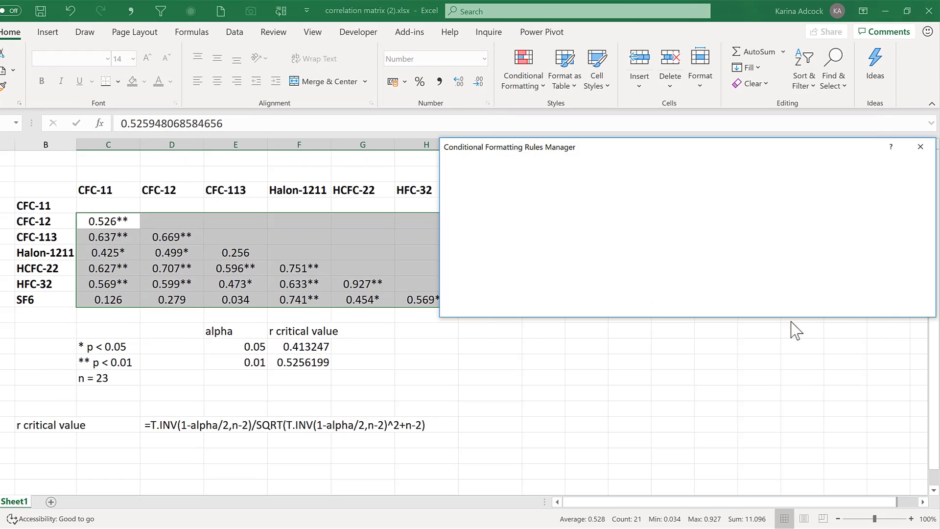
left_click(806, 304)
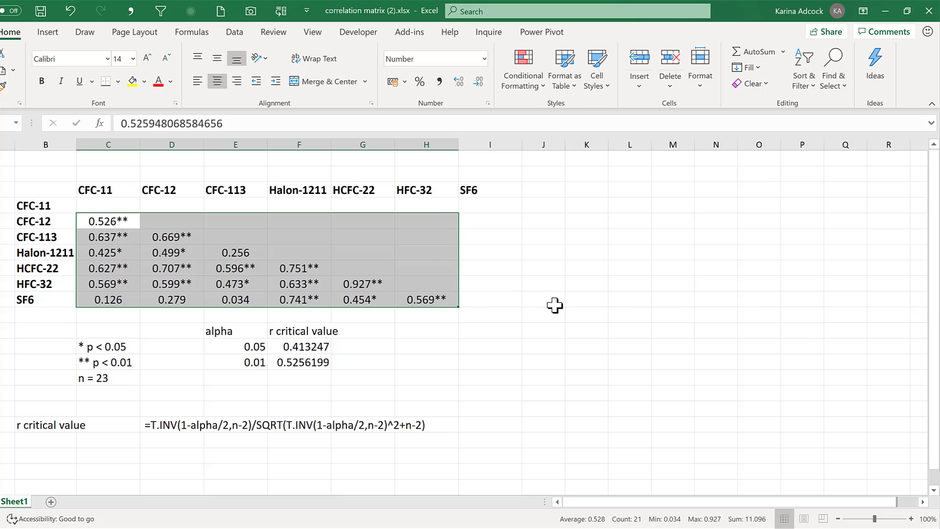
Check that non-significant values 0.126, 0.034 and 0.256 show no asterisk
left_click(538, 268)
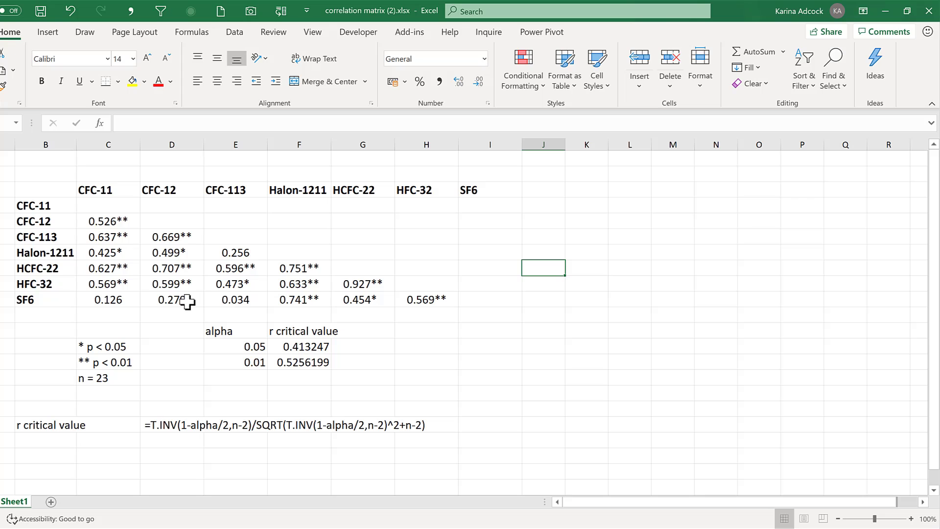
left_click(116, 299)
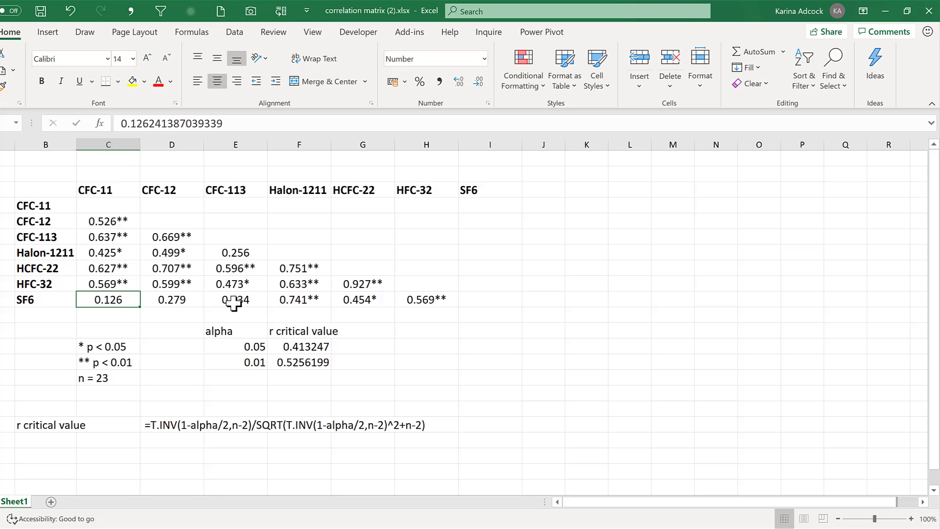
left_click(234, 303)
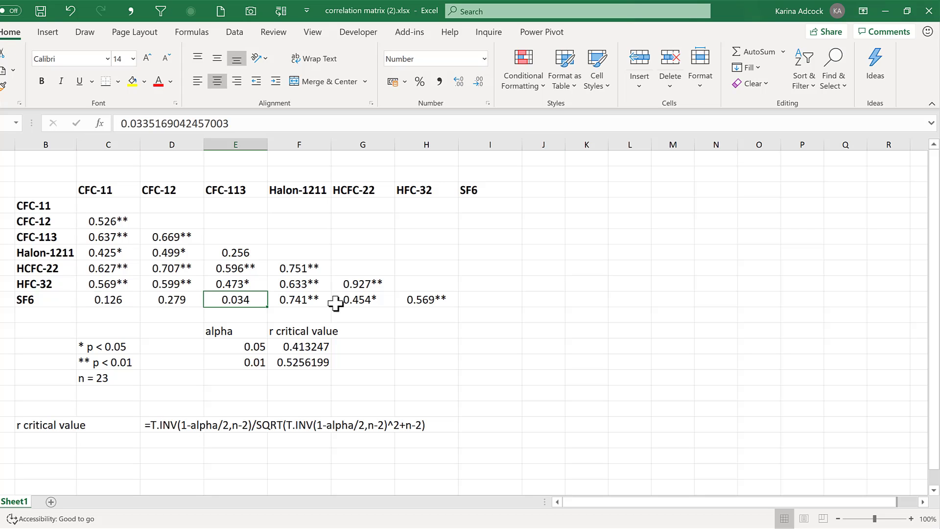
left_click(221, 253)
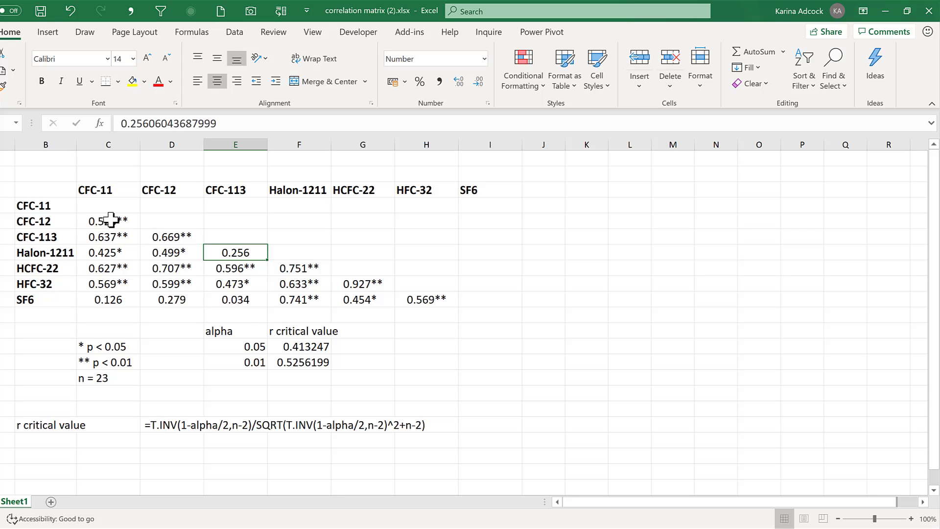
left_click_drag(111, 221, 408, 300)
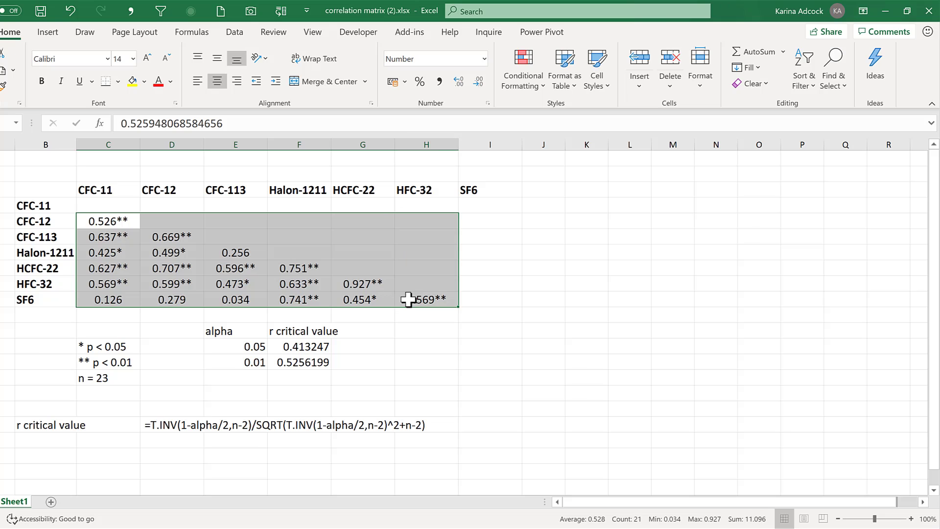
Create a new rule for cell values between 0 and =$F$13
left_click(538, 83)
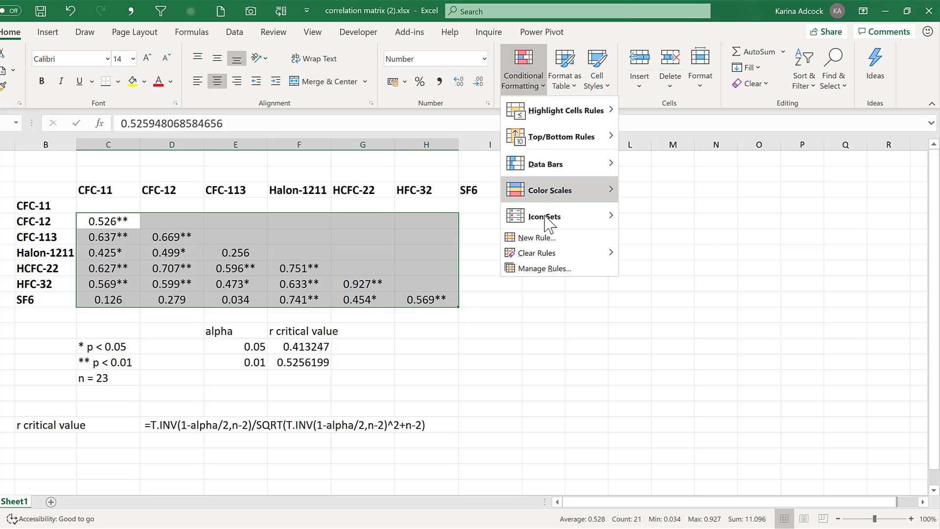
left_click(539, 238)
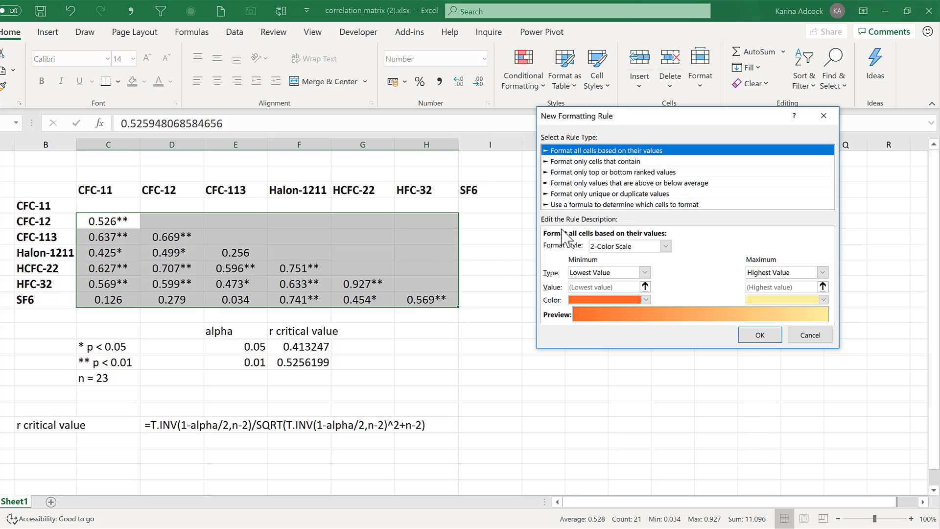
left_click(589, 163)
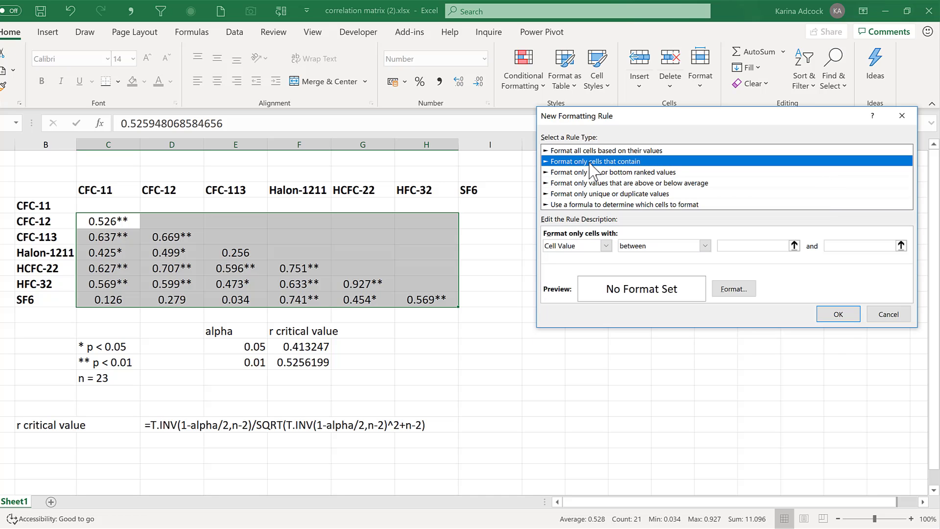
left_click_drag(672, 120, 609, 136)
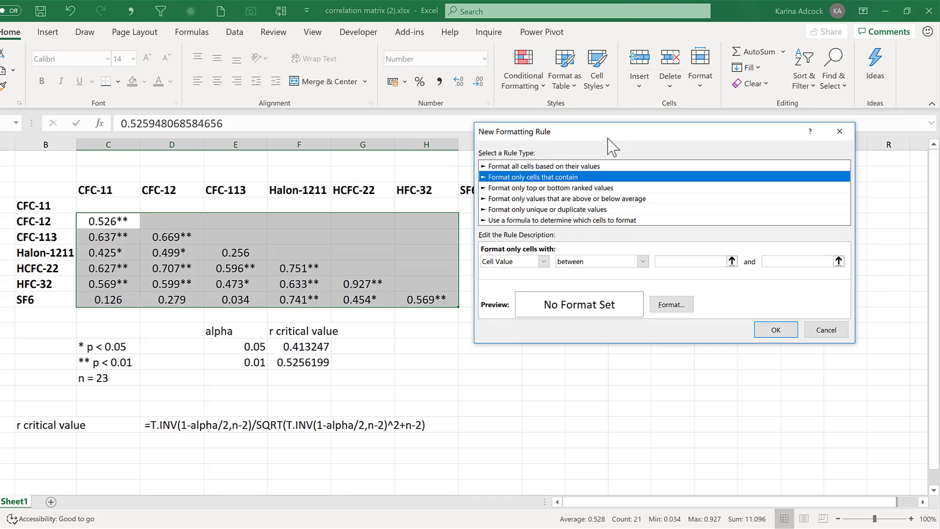
left_click(716, 262)
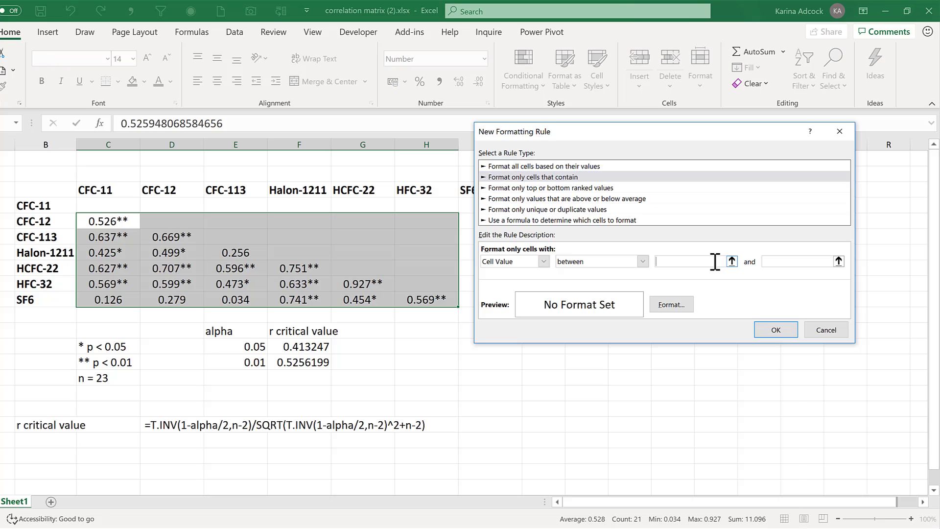
left_click(773, 263)
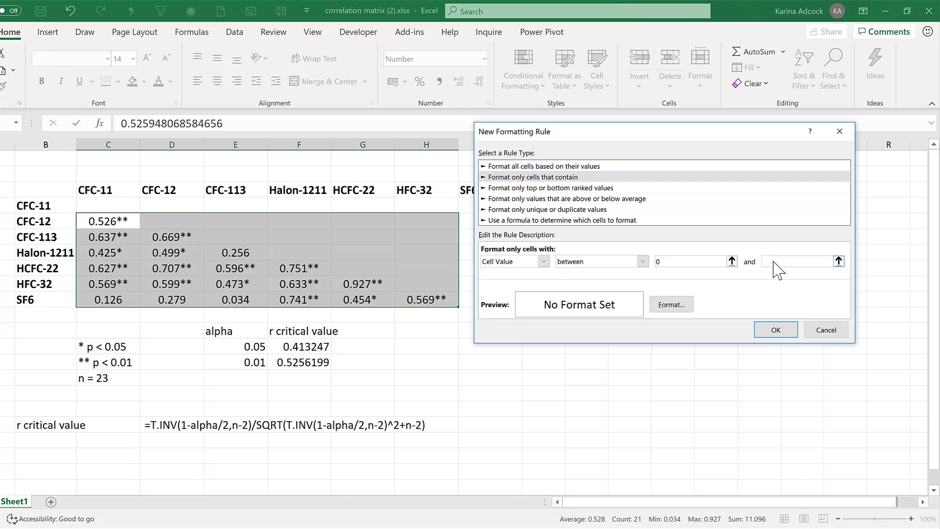
left_click(306, 346)
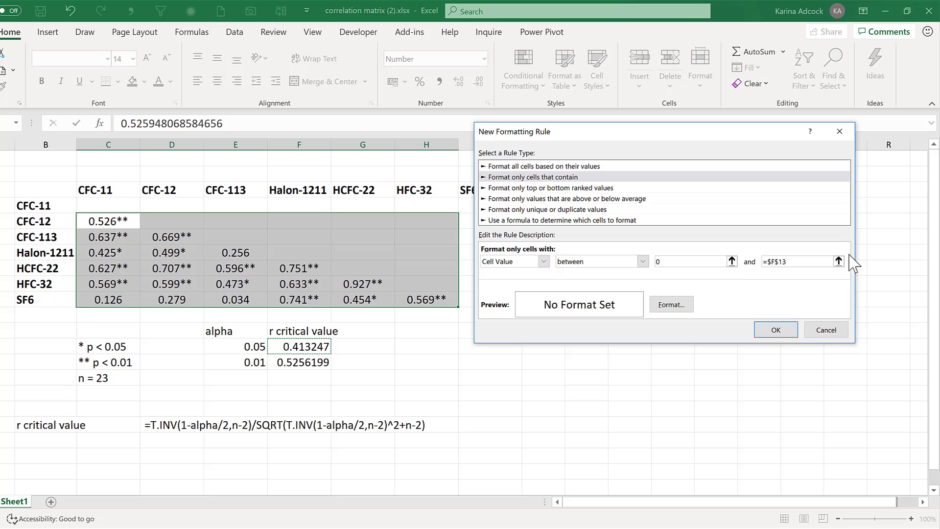
Format those cells with custom code 0.000" " and create the rule
left_click(671, 304)
left_click(562, 198)
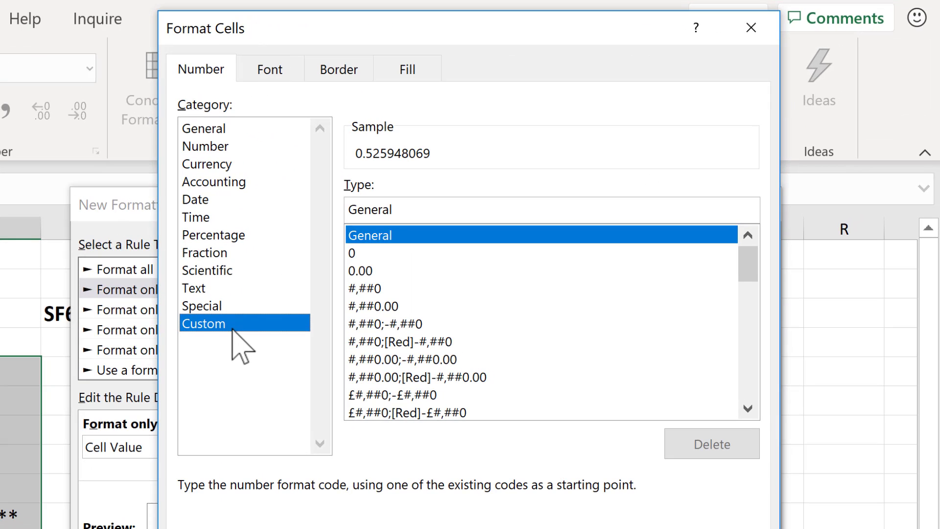
left_click_drag(436, 210, 335, 205)
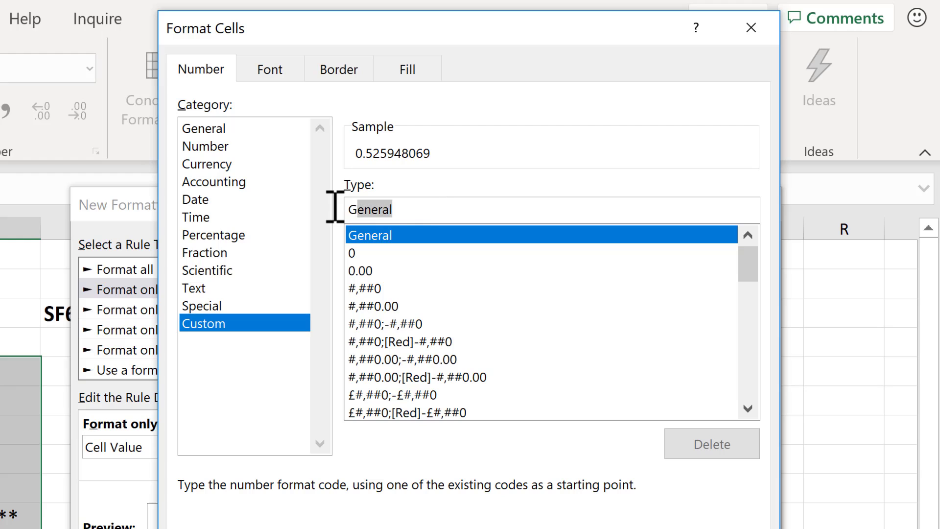
key("BackSpace")
type("0.00")
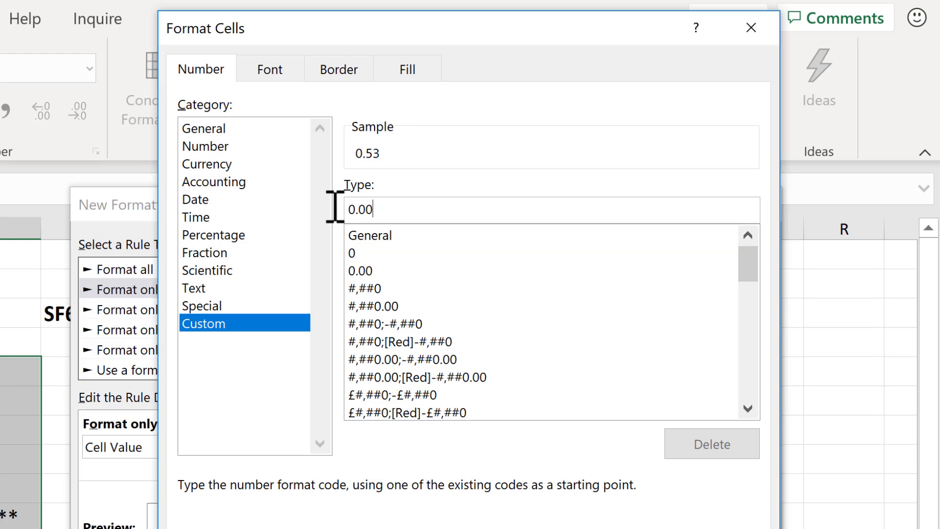
type("0")
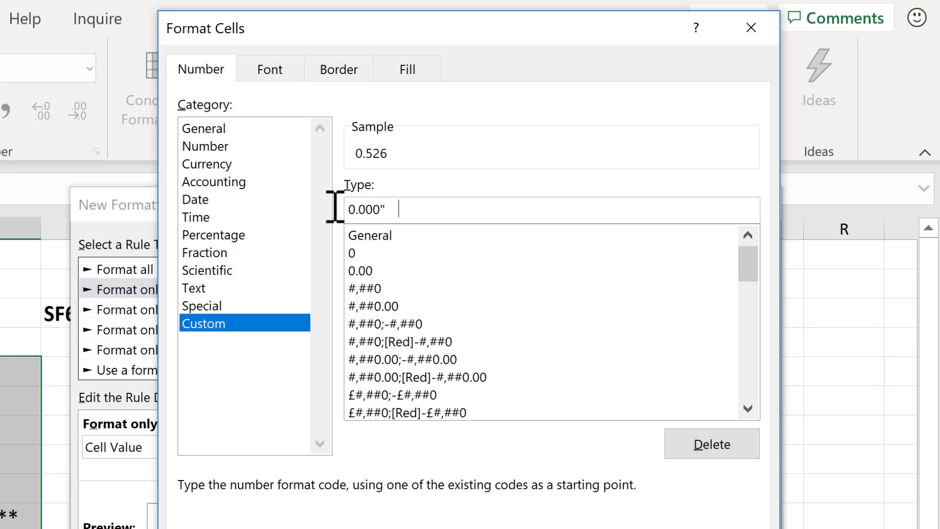
type("\"")
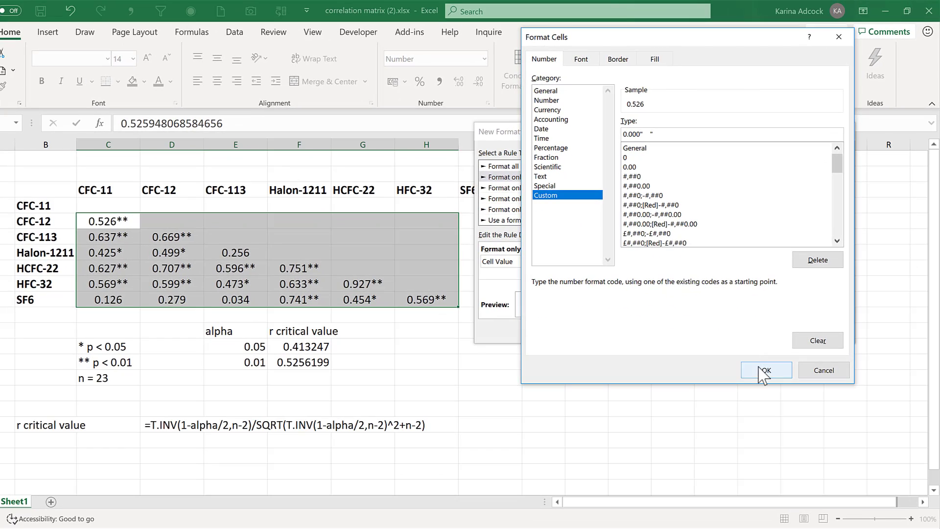
left_click(765, 371)
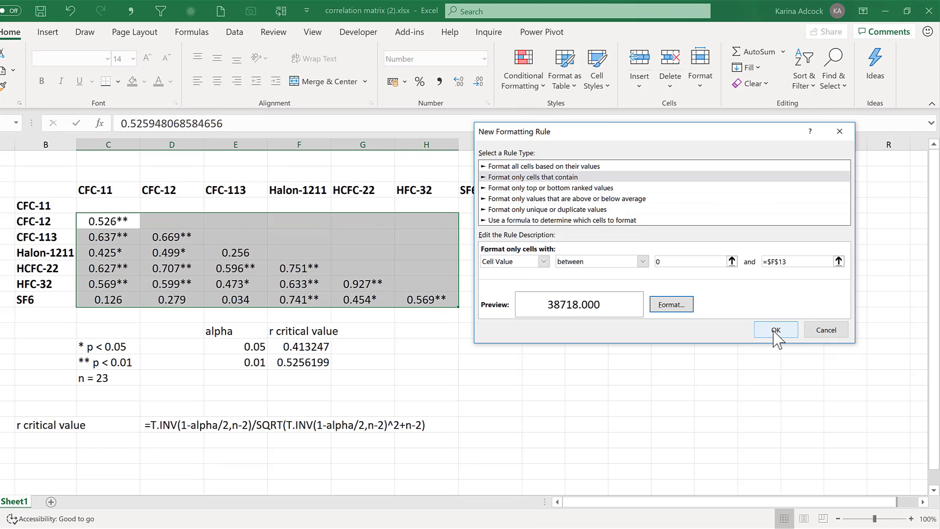
left_click(717, 336)
left_click(543, 267)
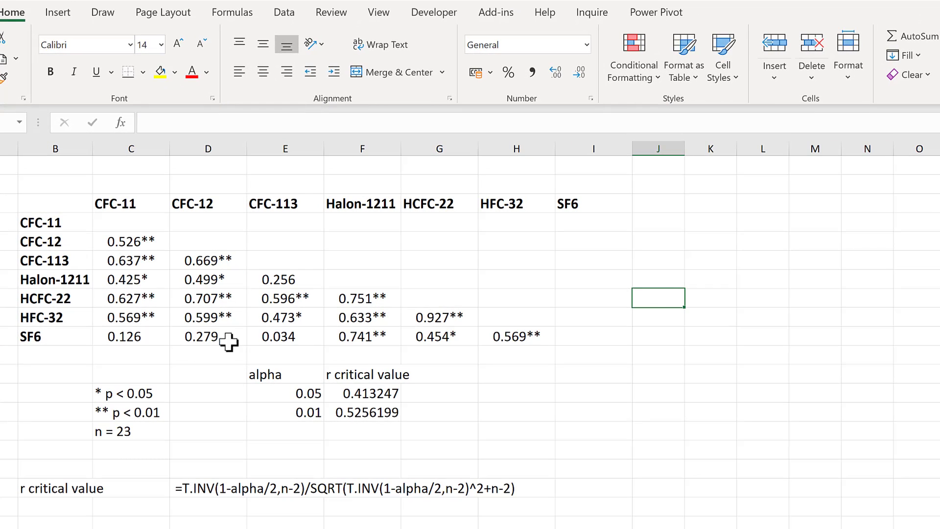
Negate the F13 critical value with =F13*-1 in G13 and fill it down to G14, giving -0.413247 and -0.5256199
left_click(437, 393)
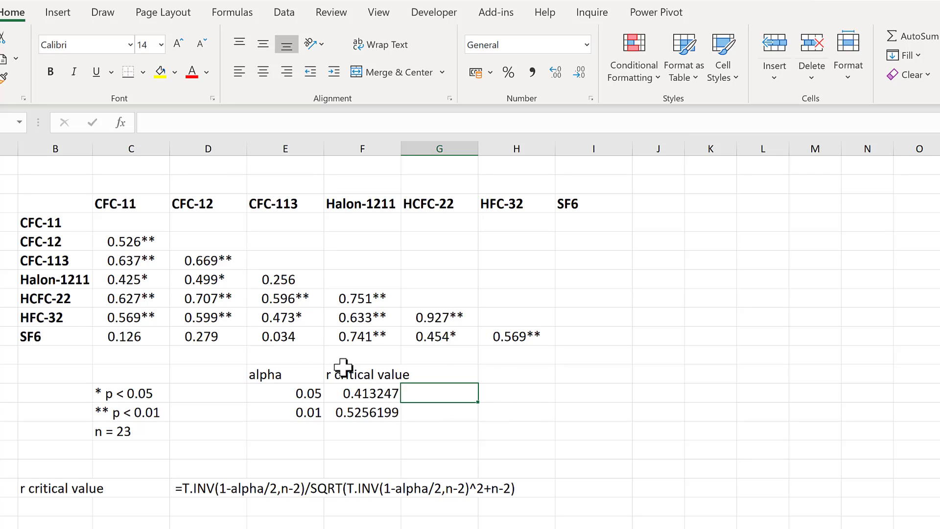
type("=")
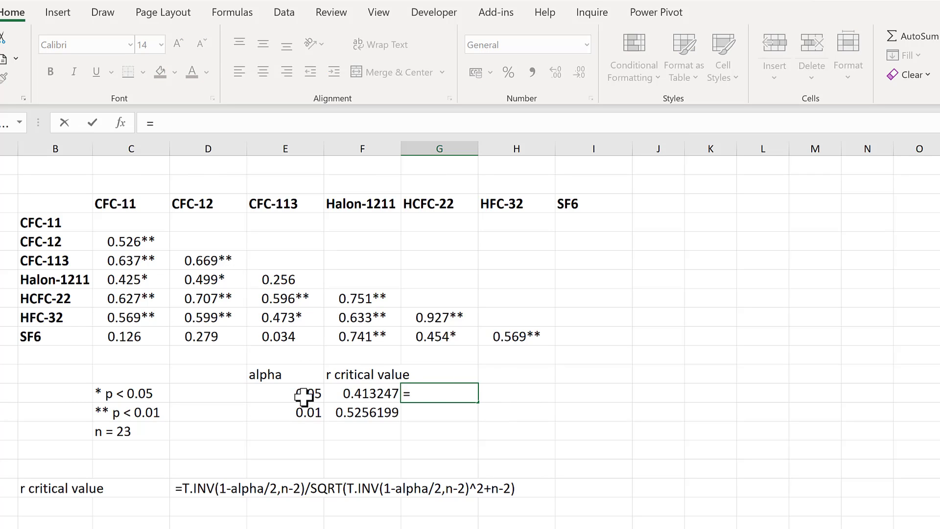
left_click(349, 393)
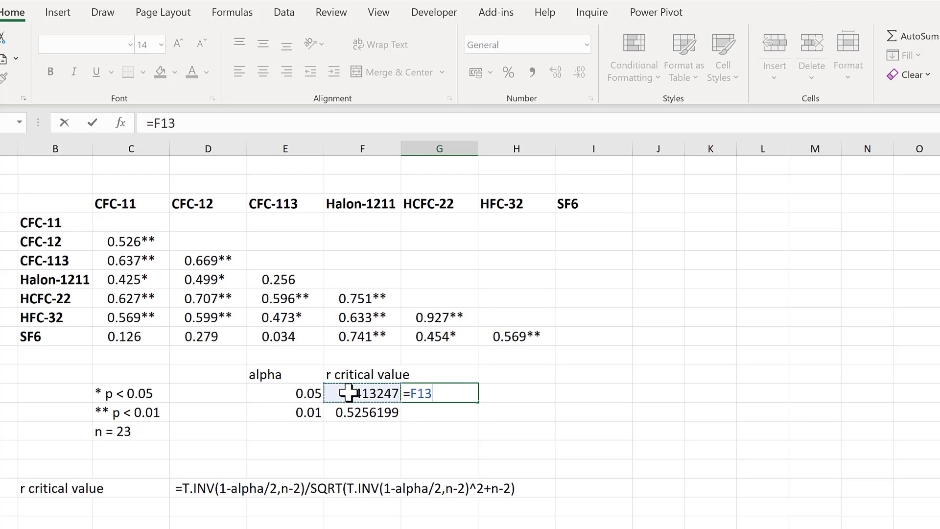
type("*-1")
key("Return")
left_click(468, 397)
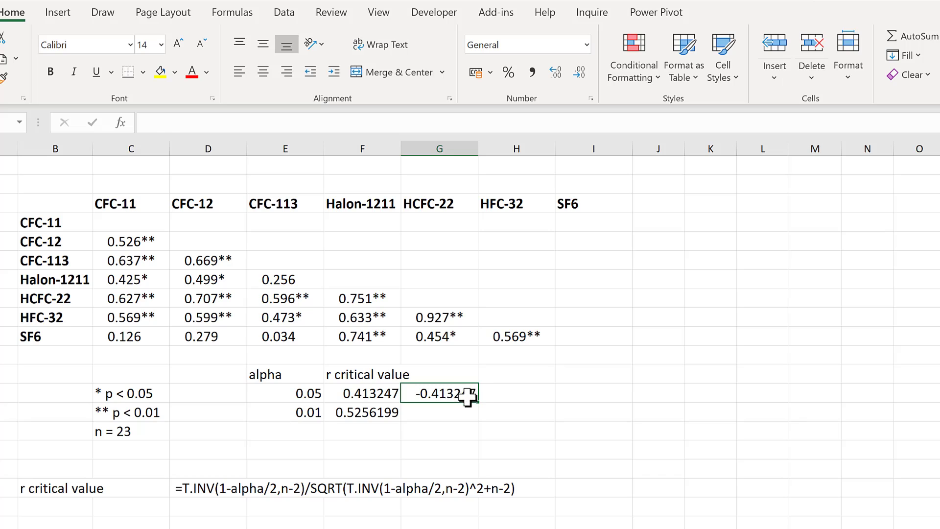
left_click_drag(479, 401, 484, 414)
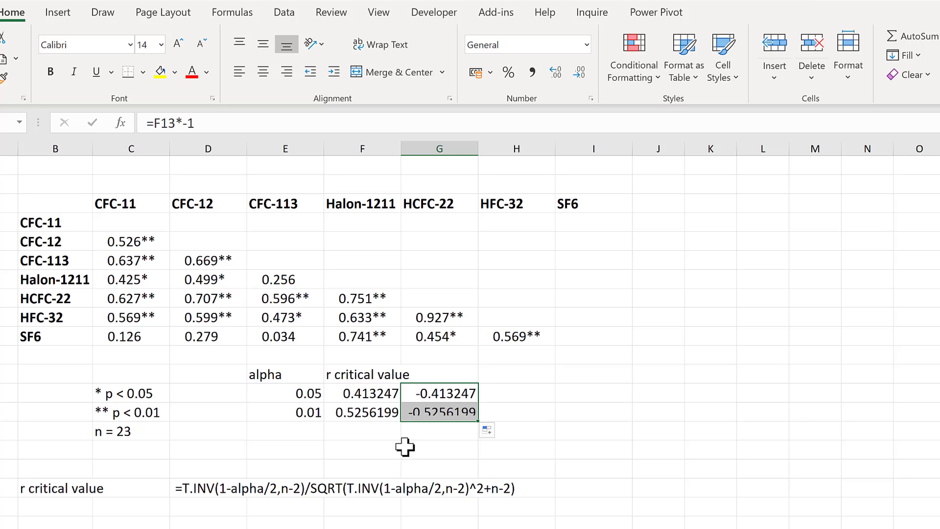
left_click(534, 373)
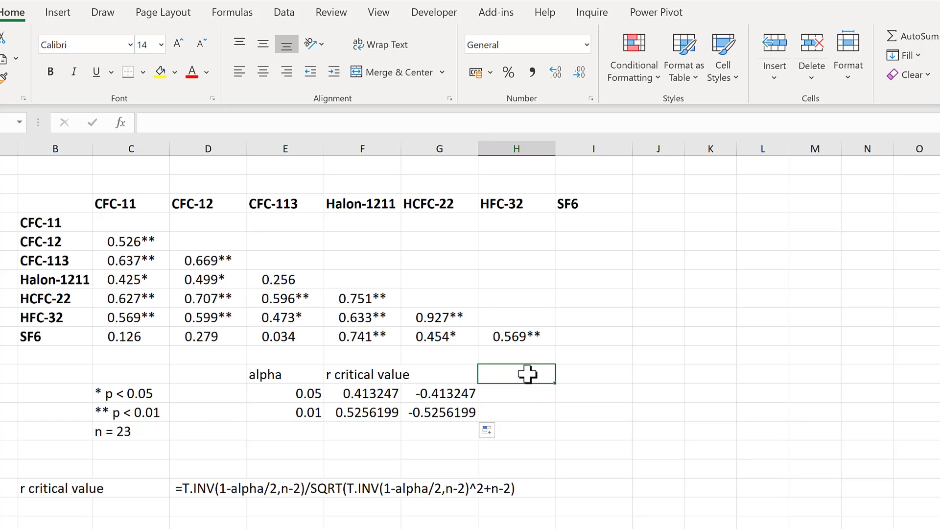
left_click(520, 394)
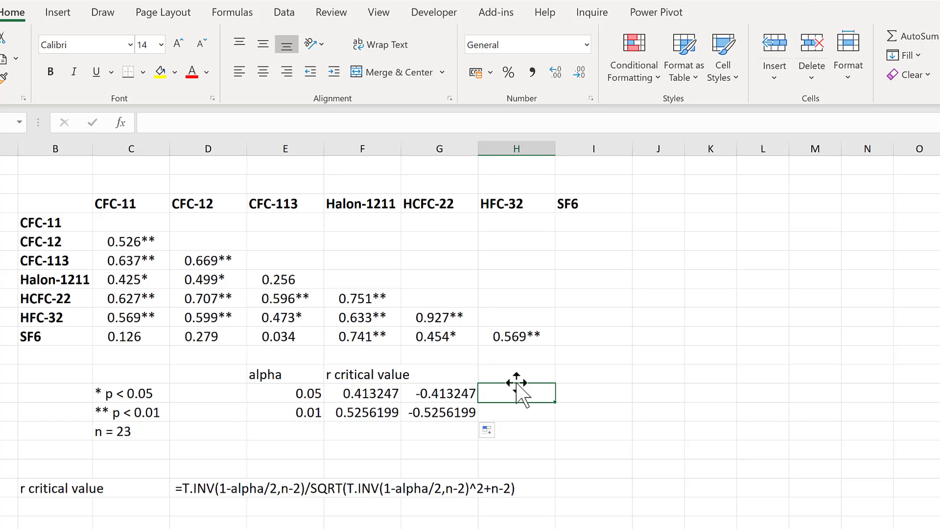